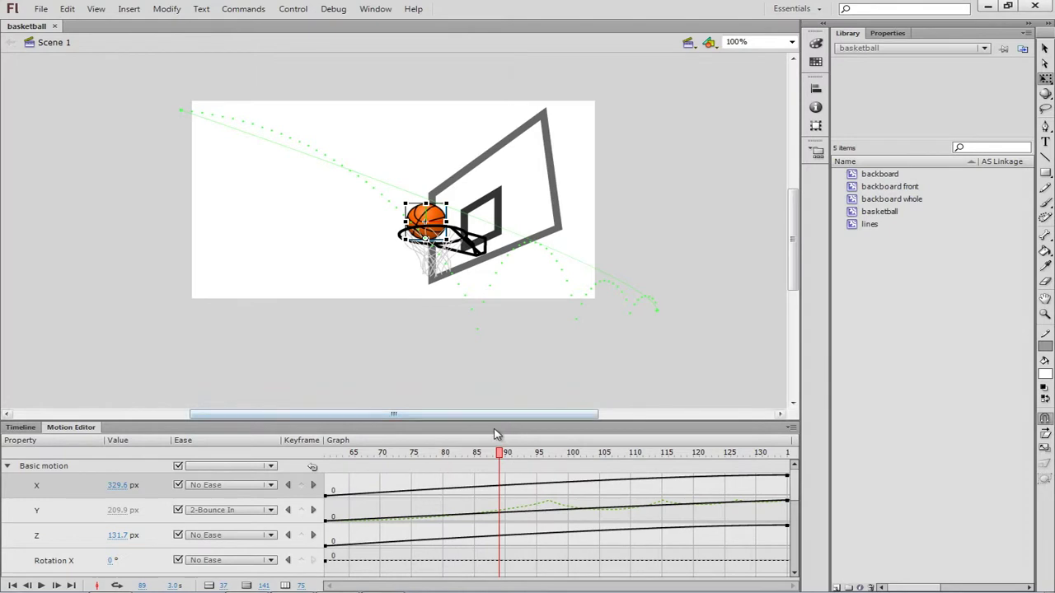
Step: Inspect the second basketball tween around frames 88 and 89, where the ball meets the rim
{"action": "left_click", "coordinate": [21, 427]}
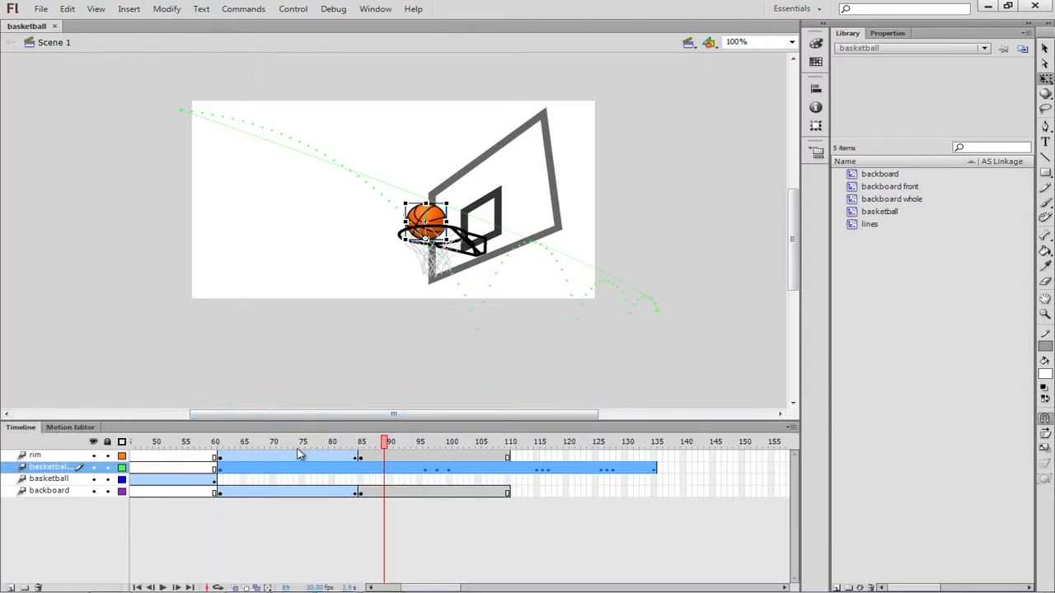
{"action": "left_click", "coordinate": [71, 427]}
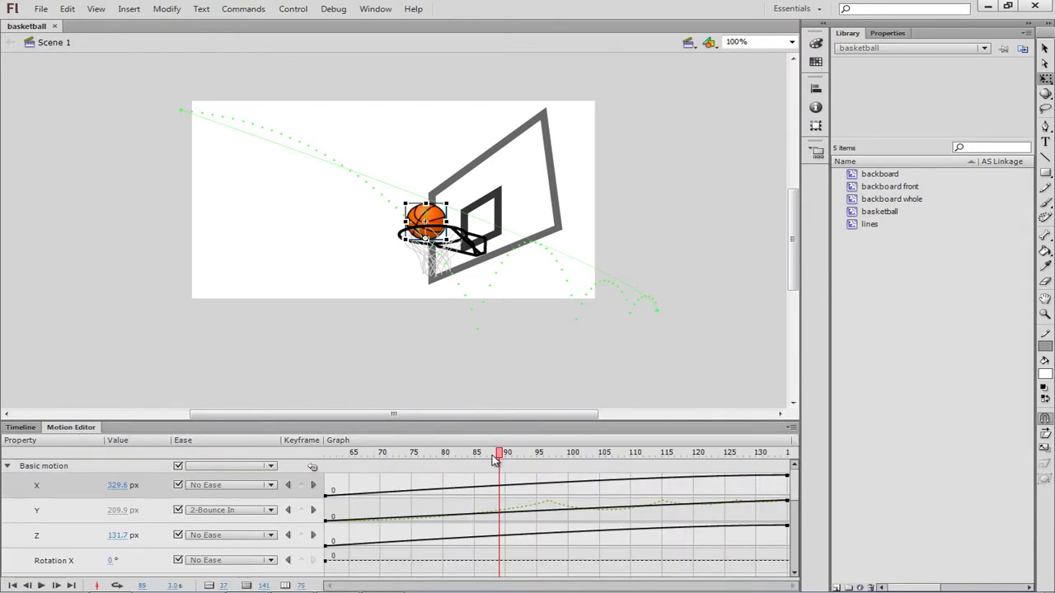
{"action": "mouse_move", "coordinate": [500, 456]}
{"action": "left_mouse_down"}
{"action": "mouse_move", "coordinate": [372, 459]}
{"action": "mouse_move", "coordinate": [501, 471]}
{"action": "left_mouse_up"}
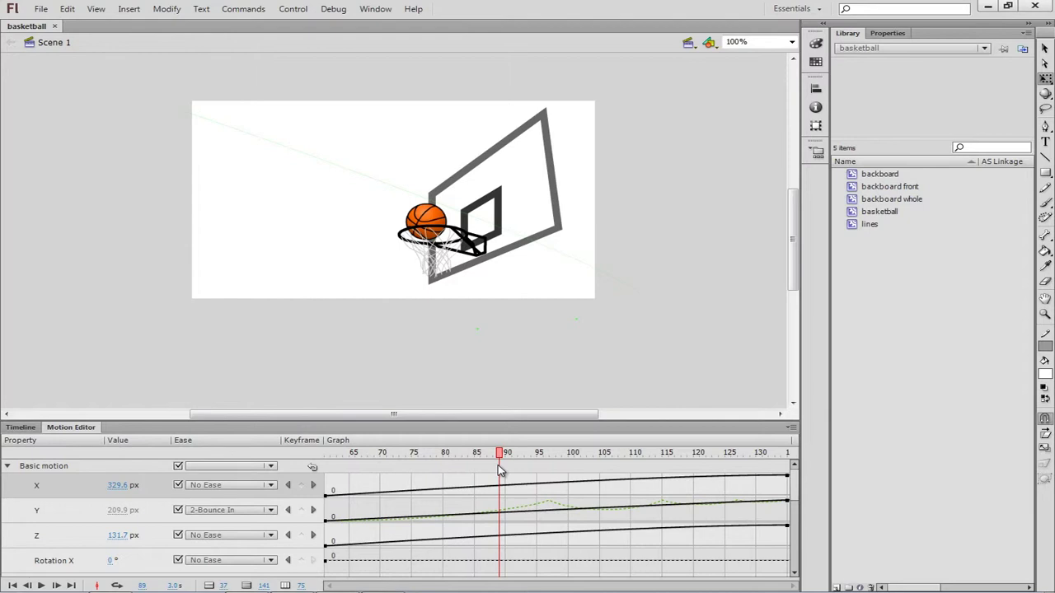
{"action": "mouse_move", "coordinate": [501, 471]}
{"action": "left_mouse_down"}
{"action": "mouse_move", "coordinate": [582, 458]}
{"action": "mouse_move", "coordinate": [492, 459]}
{"action": "left_mouse_up"}
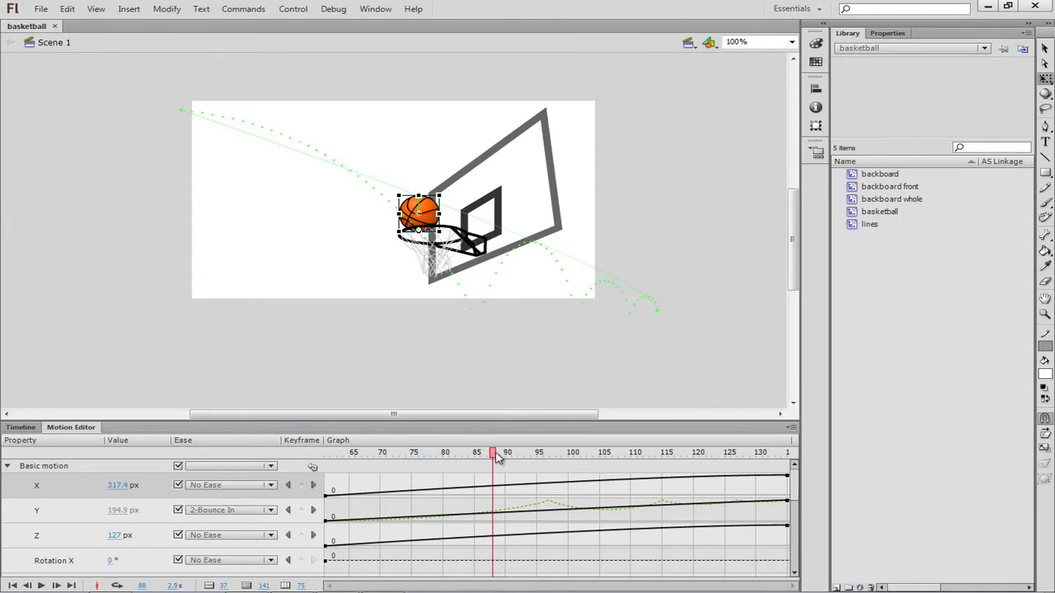
{"action": "left_click_drag", "start_coordinate": [498, 459], "coordinate": [501, 459]}
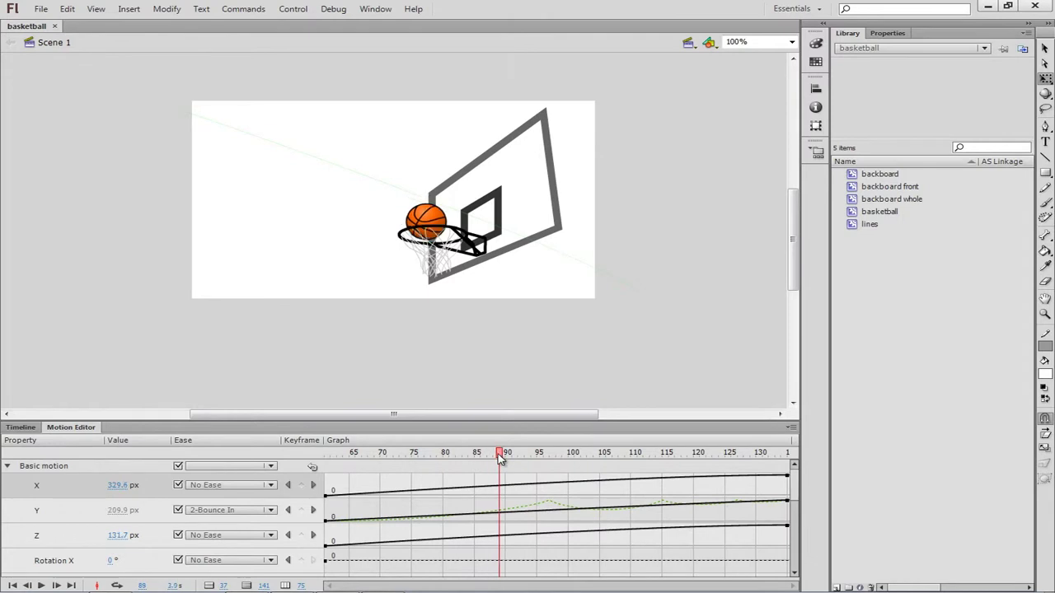
{"action": "left_click", "coordinate": [427, 224]}
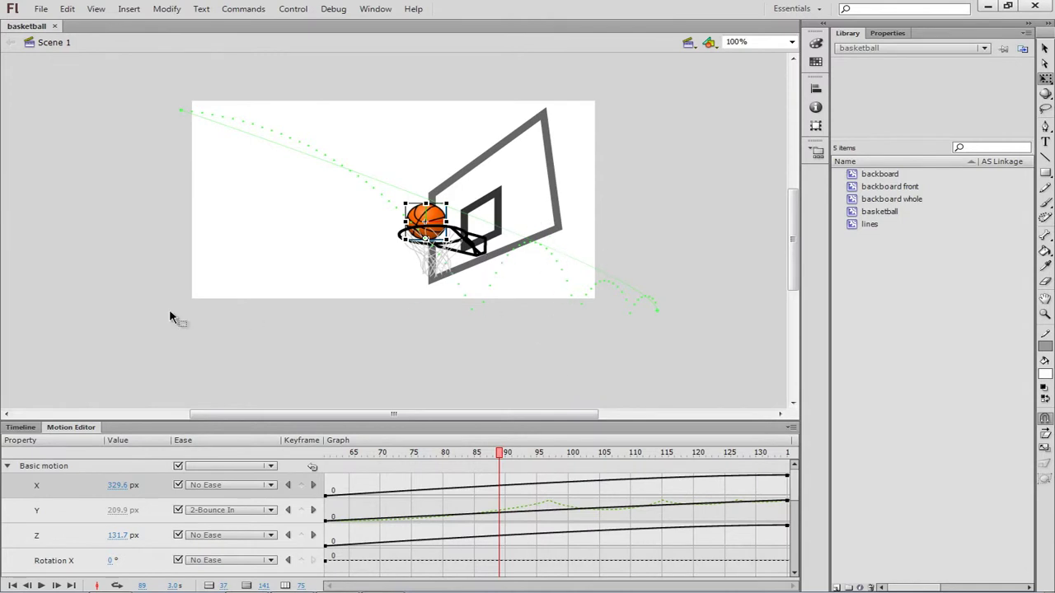
Step: Step back and forth between the first and last X keyframes of the basketball tween
{"action": "left_click", "coordinate": [313, 490]}
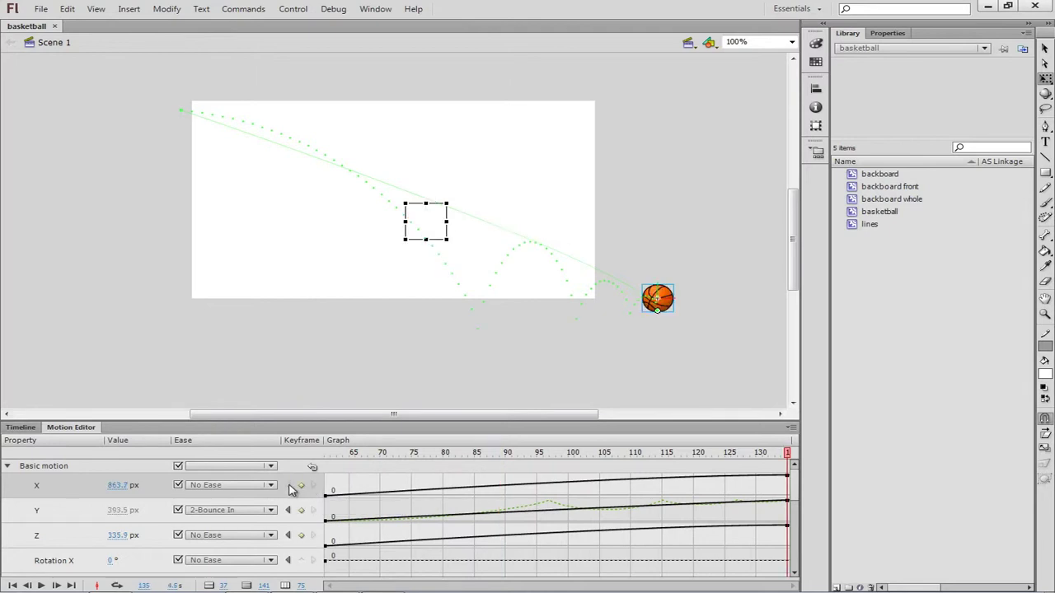
{"action": "left_click", "coordinate": [290, 486]}
{"action": "left_click", "coordinate": [313, 490]}
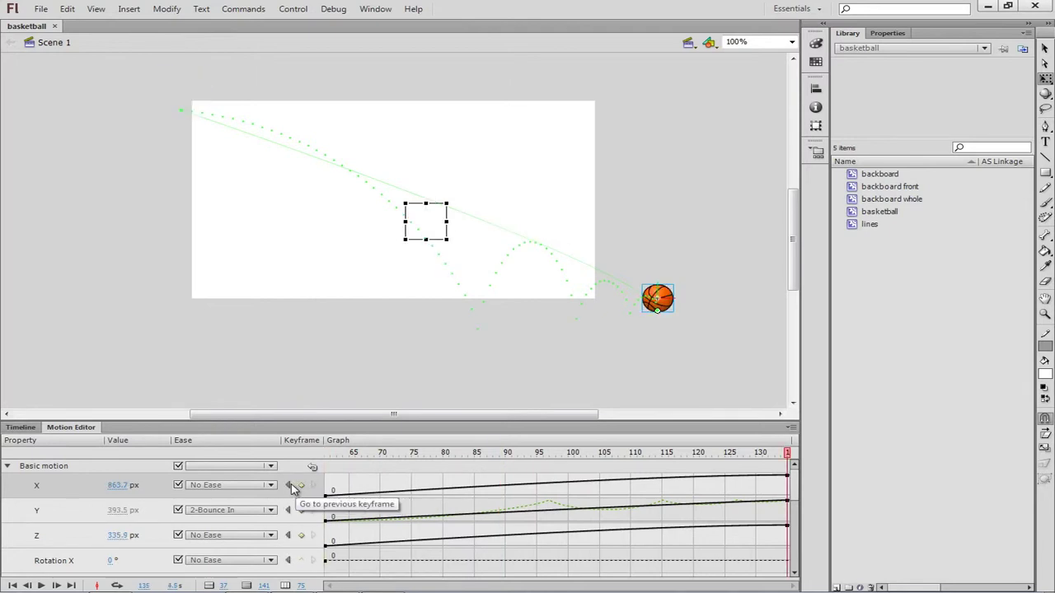
{"action": "left_click", "coordinate": [289, 486]}
{"action": "left_click", "coordinate": [313, 486]}
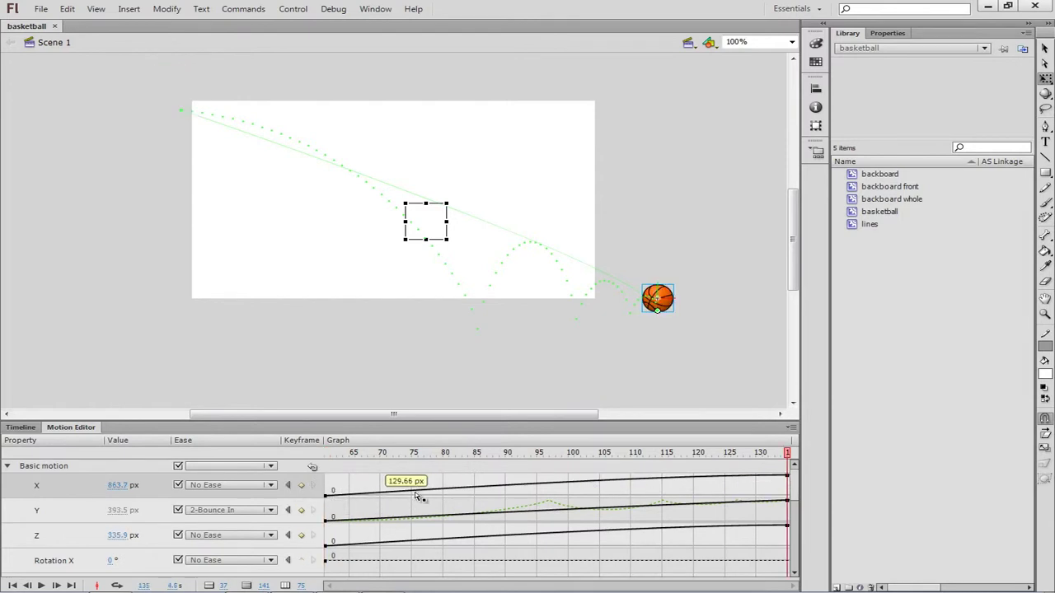
{"action": "left_click", "coordinate": [288, 485]}
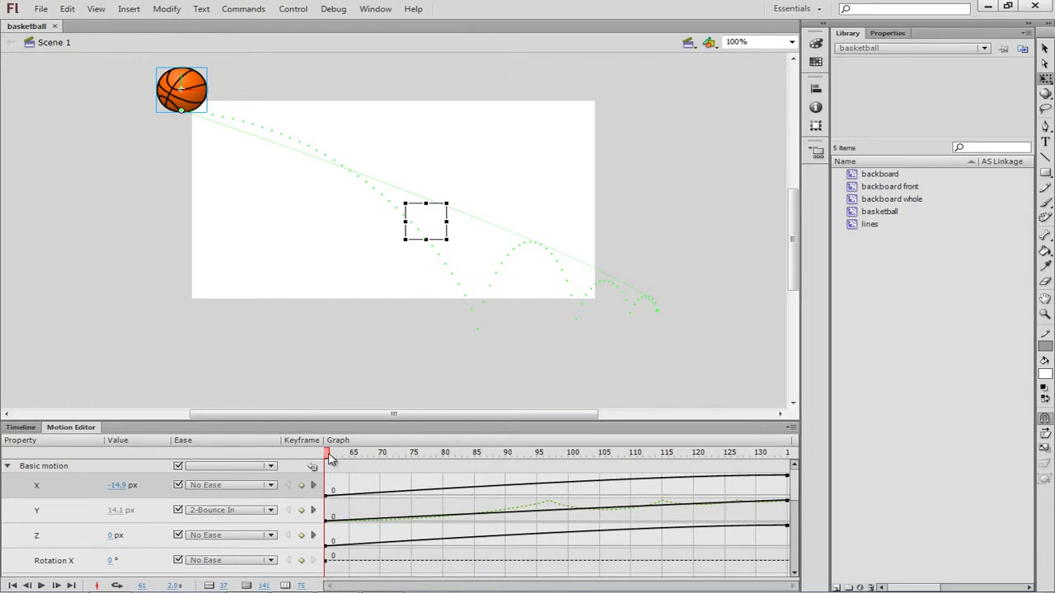
Step: Add an X keyframe at frame 88 of the basketball tween and make it a corner point
{"action": "left_click_drag", "start_coordinate": [328, 458], "coordinate": [497, 461]}
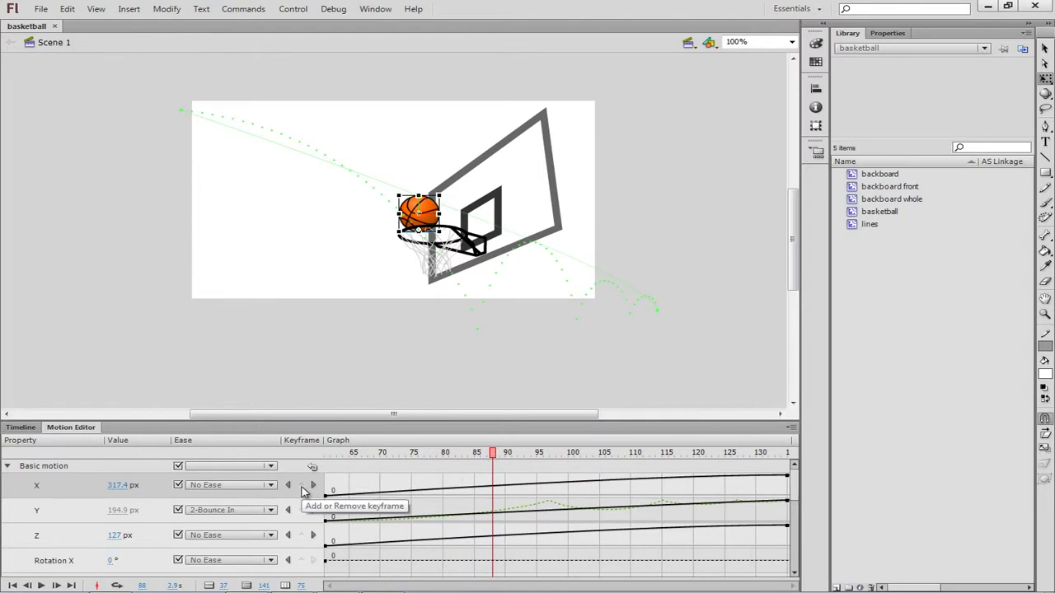
{"action": "left_click", "coordinate": [302, 486]}
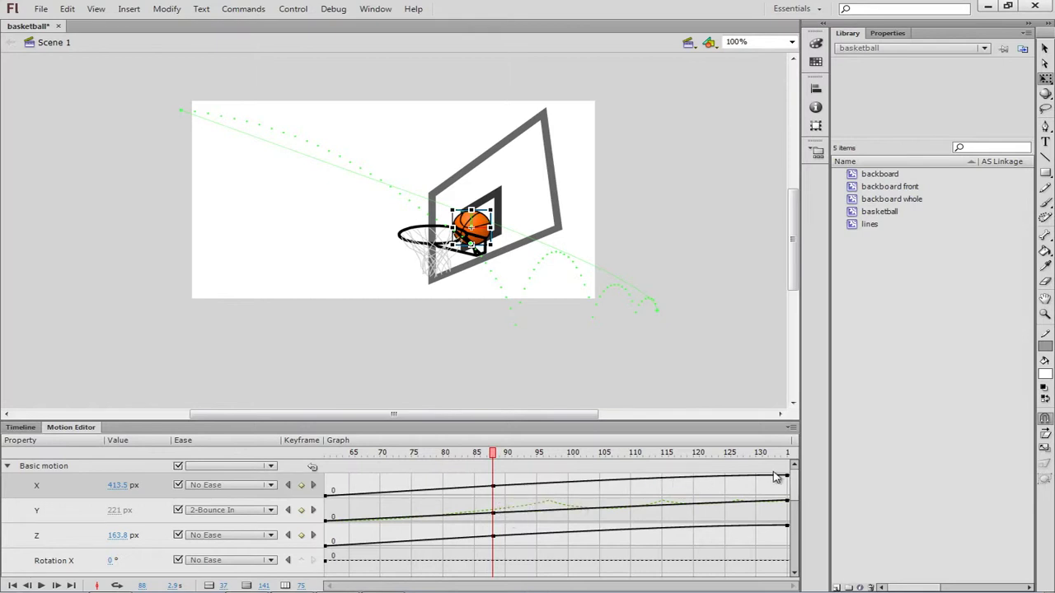
{"action": "scroll", "coordinate": [794, 488], "scroll_direction": "down", "scroll_amount": 2}
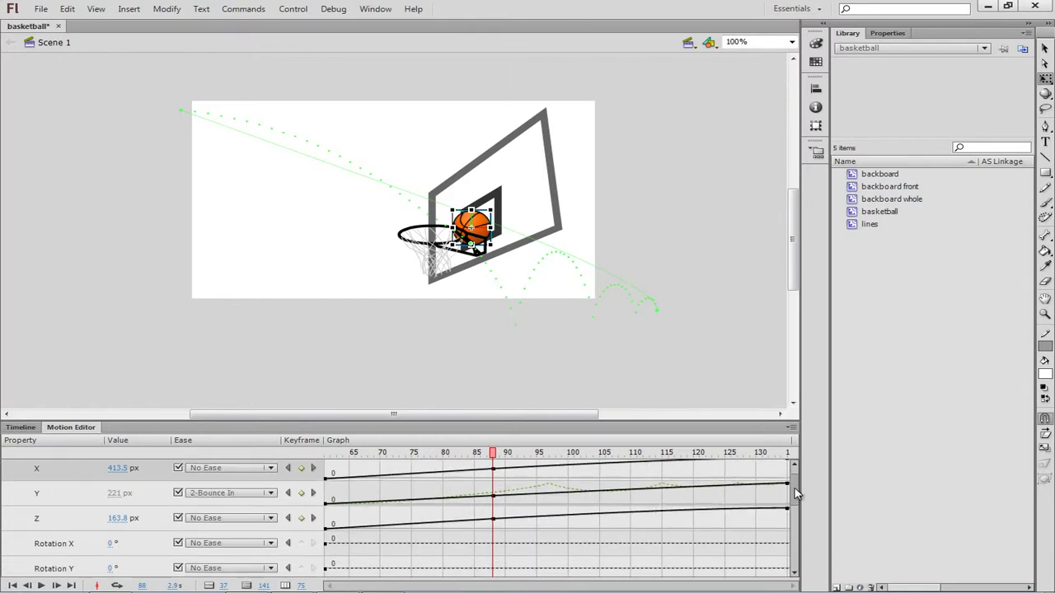
{"action": "scroll", "coordinate": [794, 486], "scroll_direction": "up", "scroll_amount": 2}
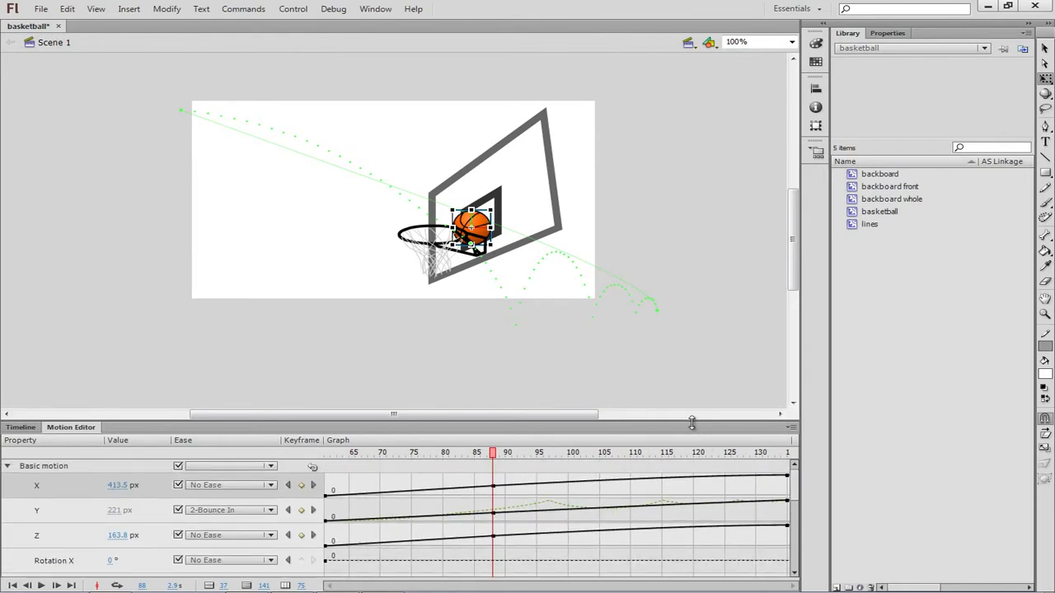
{"action": "left_click_drag", "start_coordinate": [690, 421], "coordinate": [688, 336]}
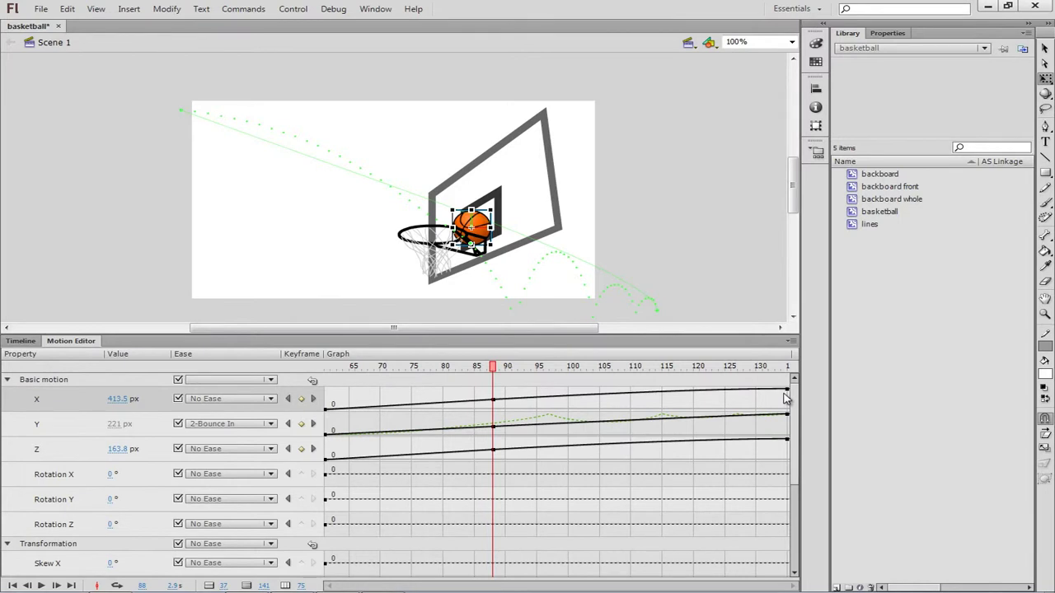
{"action": "right_click", "coordinate": [494, 403]}
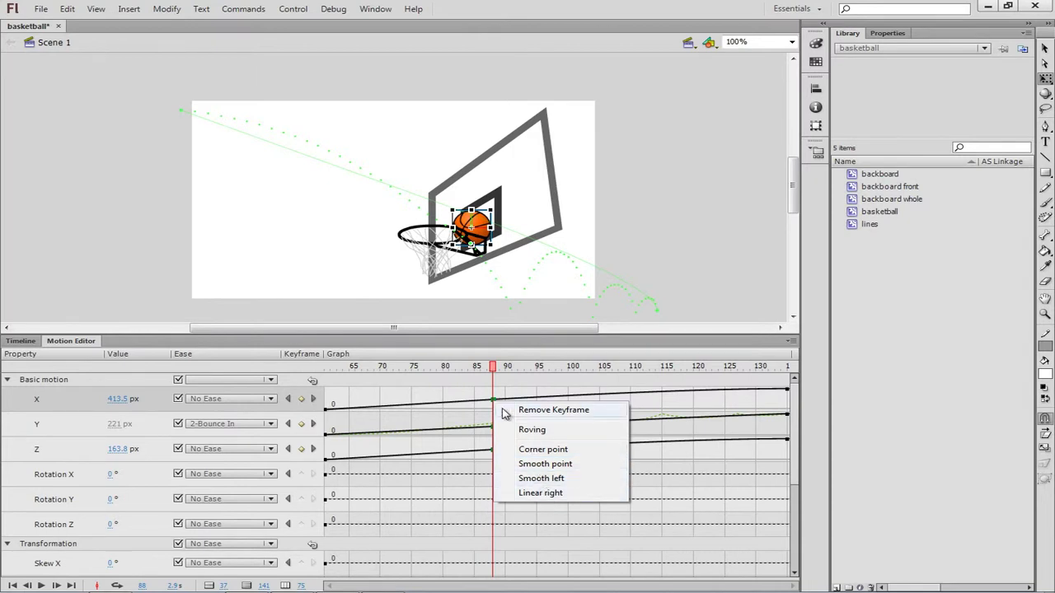
{"action": "left_click", "coordinate": [532, 450]}
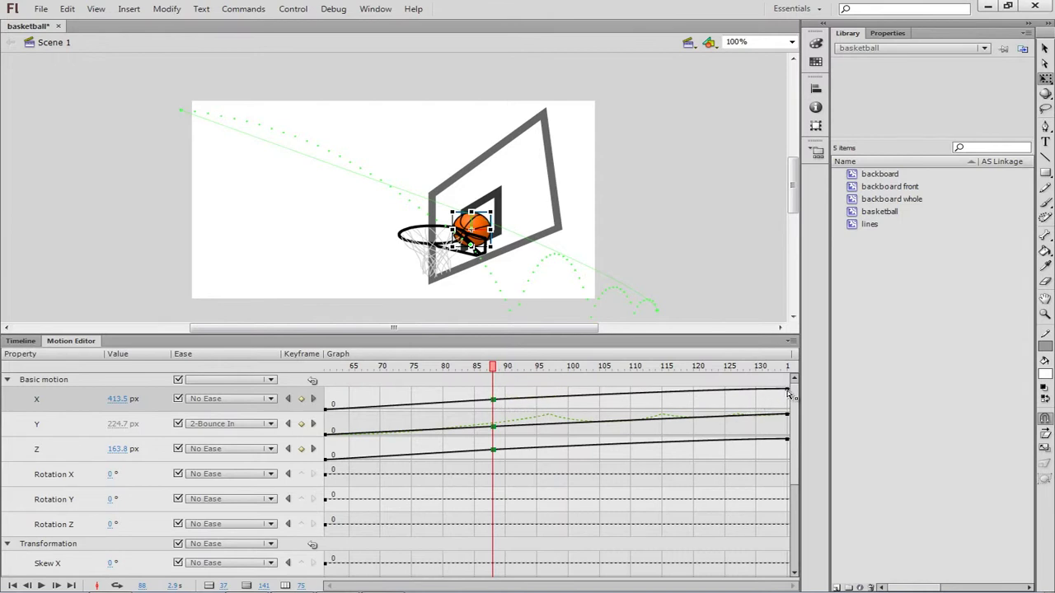
Step: Lower the X value of the basketball's keyframe at frame 135 to 0 px and check the motion near the rim
{"action": "left_click_drag", "start_coordinate": [788, 394], "coordinate": [788, 413]}
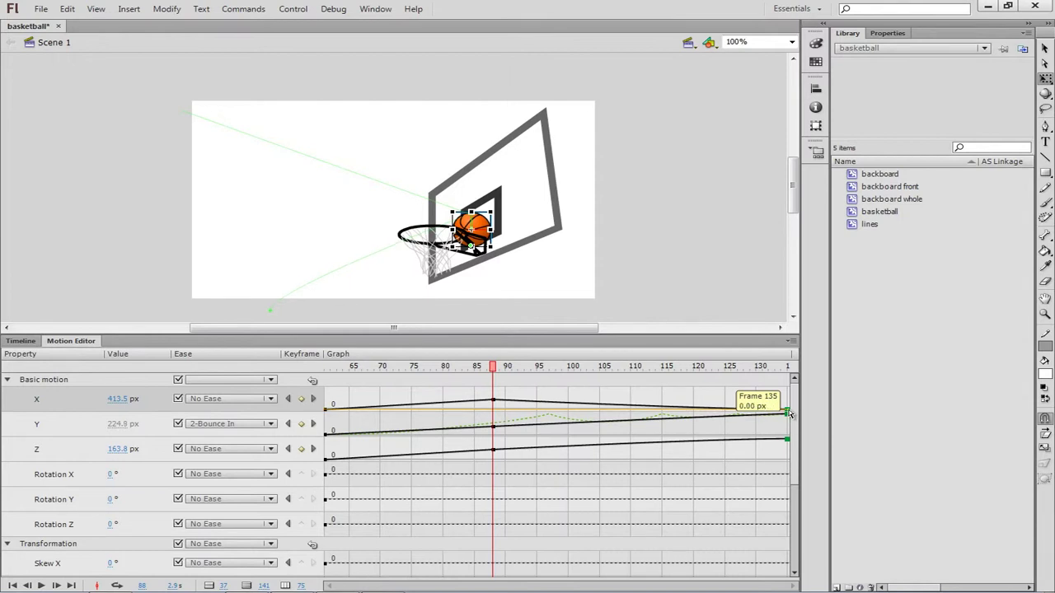
{"action": "left_click_drag", "start_coordinate": [789, 414], "coordinate": [789, 413]}
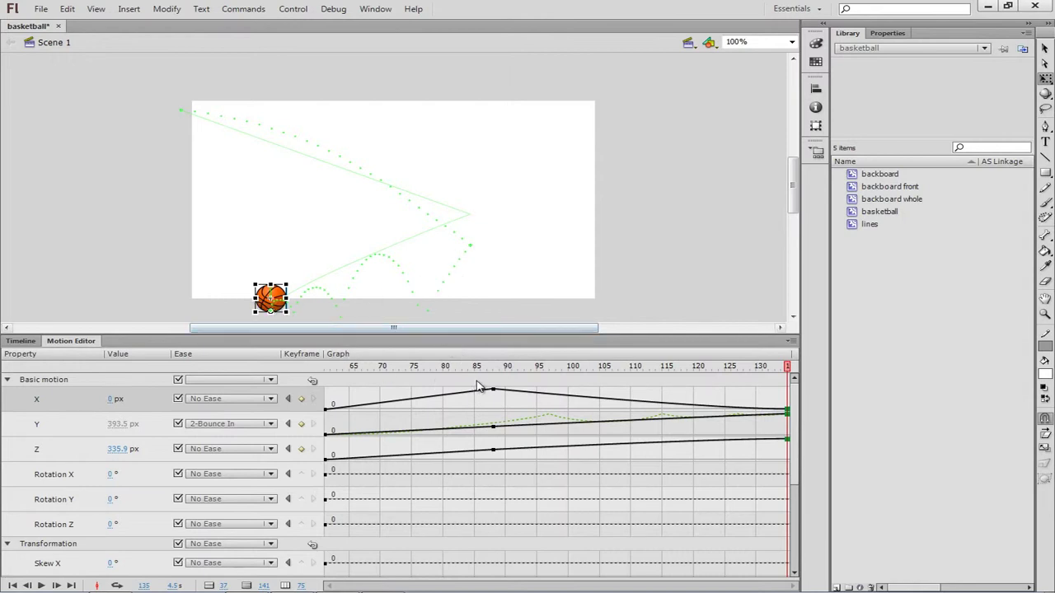
{"action": "left_click_drag", "start_coordinate": [787, 373], "coordinate": [479, 391]}
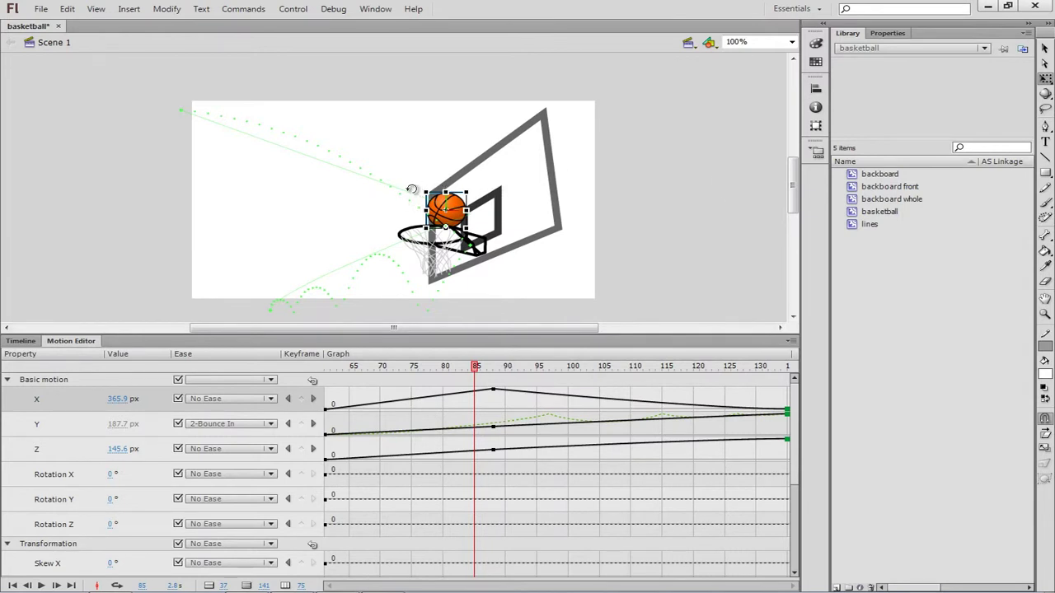
Step: Stretch the basketball's motion path slightly wider and shift the whole path a little to the left, away from the backboard
{"action": "left_click", "coordinate": [362, 181]}
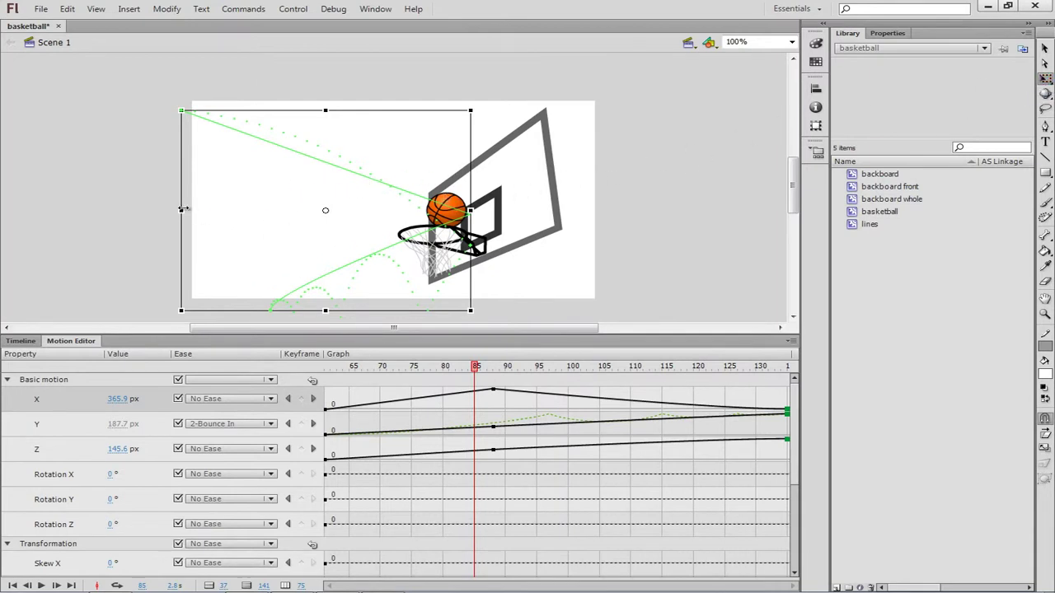
{"action": "left_click_drag", "start_coordinate": [182, 209], "coordinate": [171, 210]}
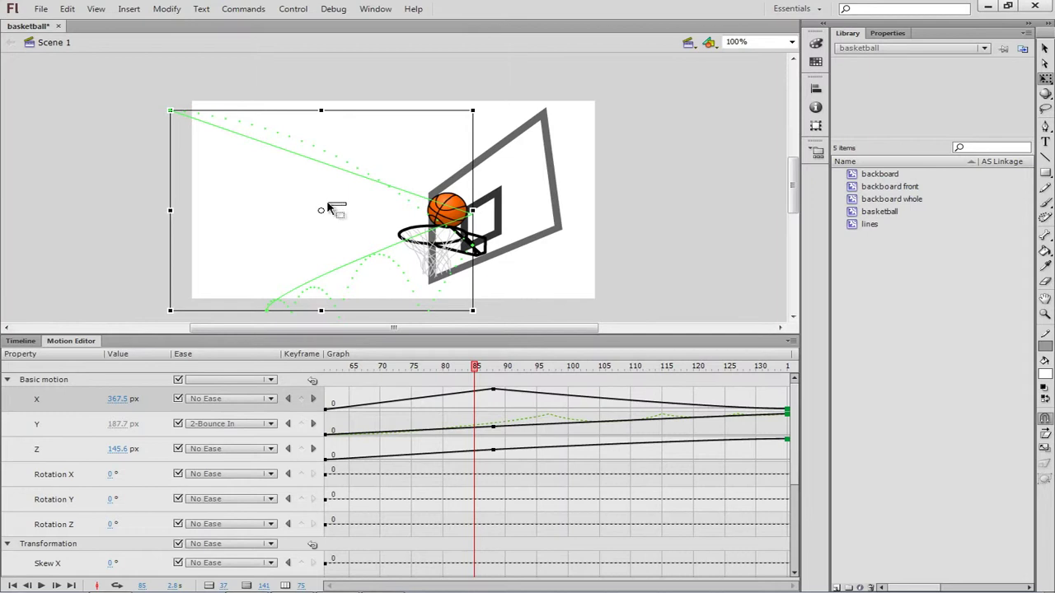
{"action": "left_click", "coordinate": [328, 207]}
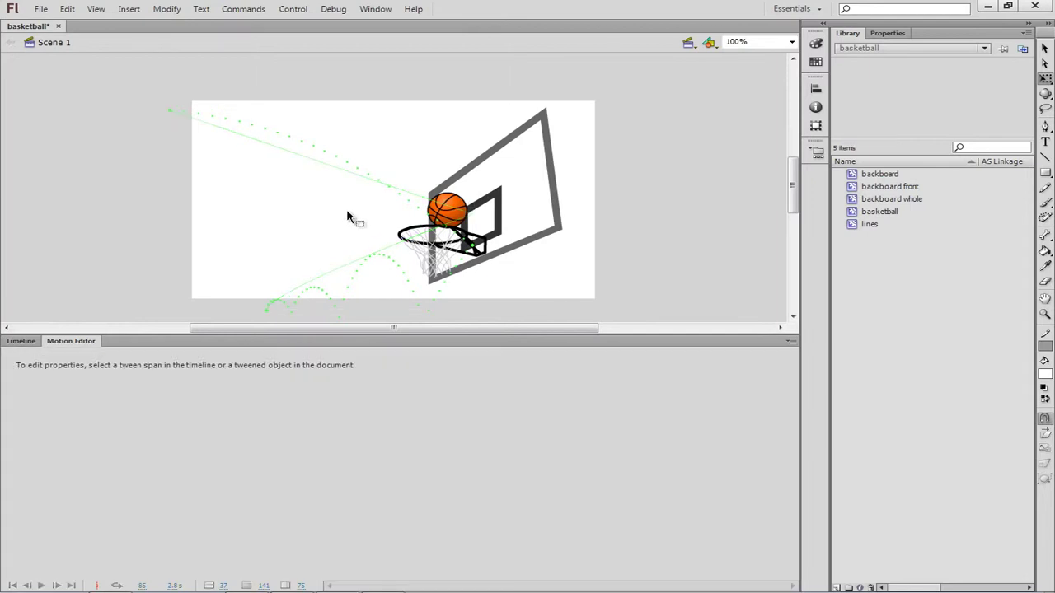
{"action": "left_click", "coordinate": [367, 183]}
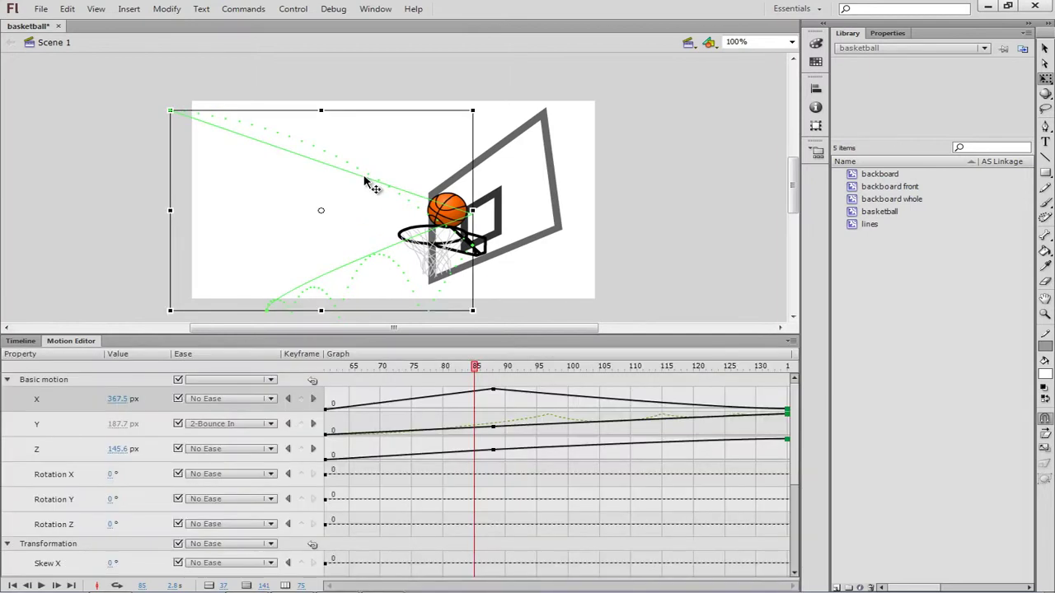
{"action": "left_click_drag", "start_coordinate": [366, 181], "coordinate": [346, 178]}
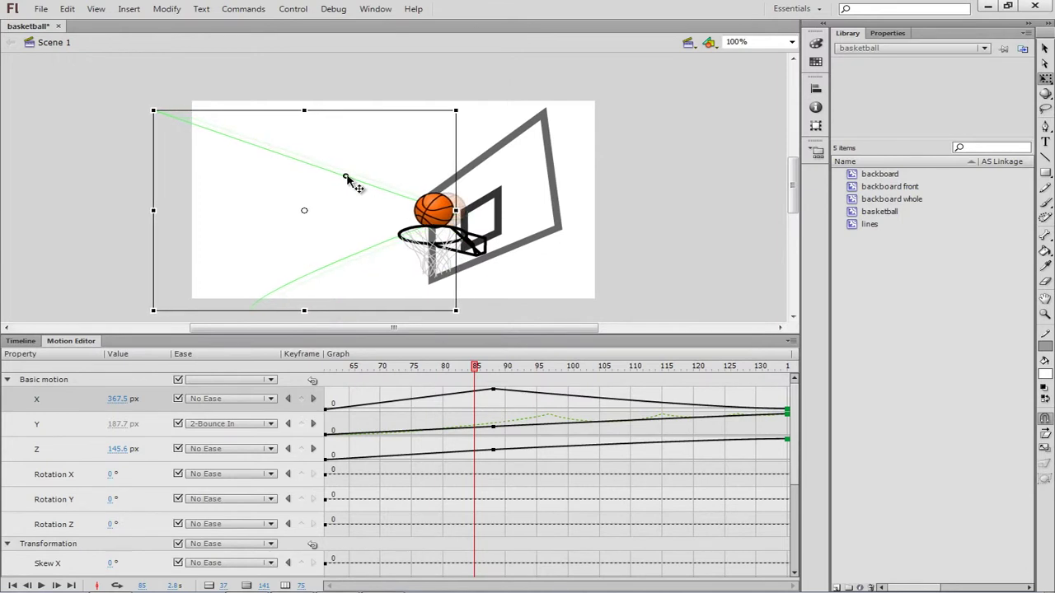
{"action": "left_click_drag", "start_coordinate": [346, 178], "coordinate": [347, 179]}
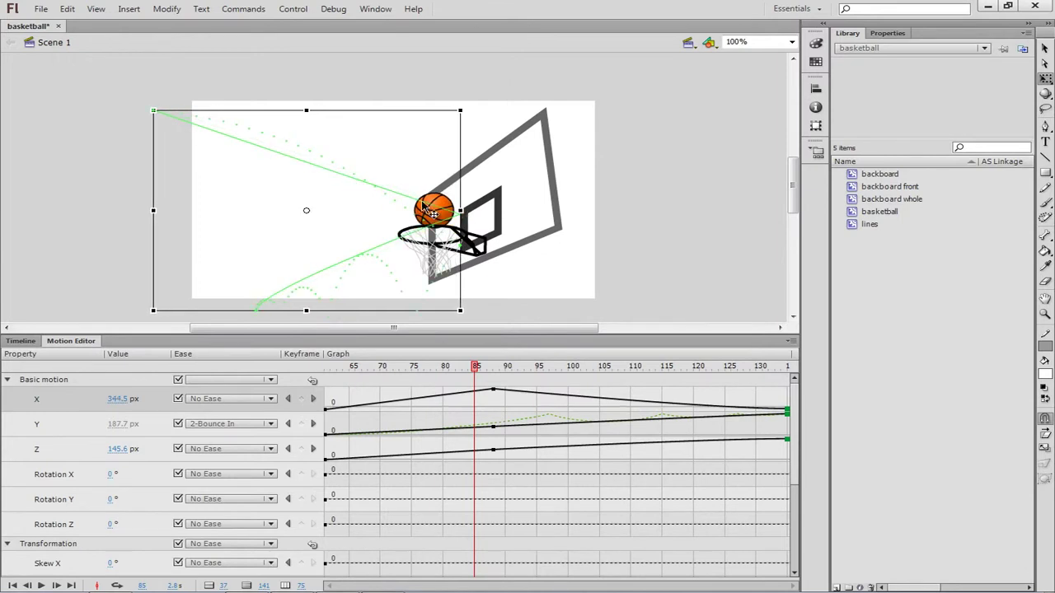
Step: Check the ball at frame 94 below the net, and shift the whole motion path slightly upward
{"action": "left_click_drag", "start_coordinate": [475, 368], "coordinate": [530, 354]}
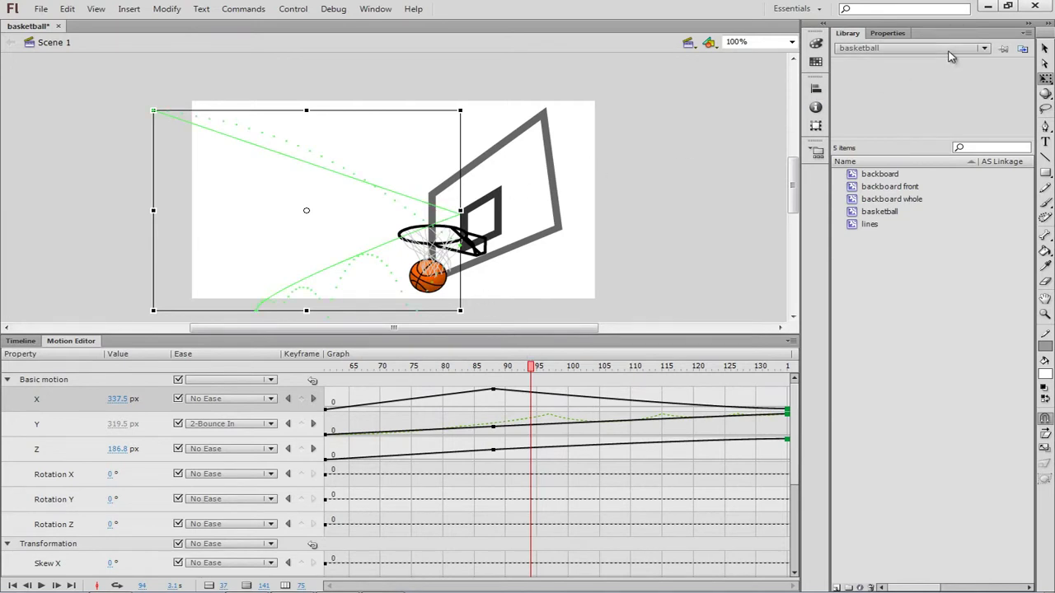
{"action": "left_click", "coordinate": [1045, 48]}
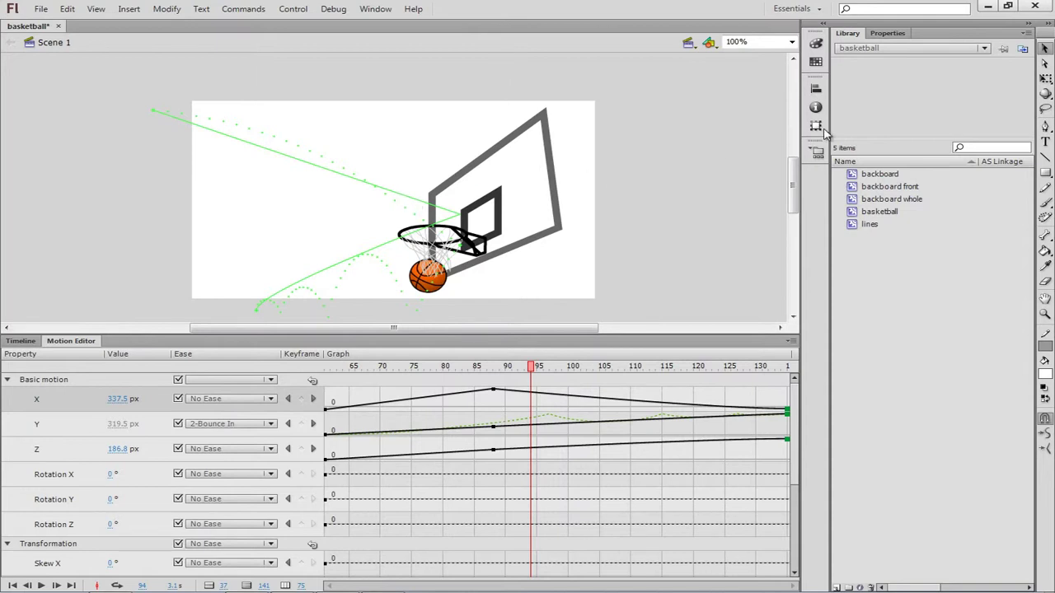
{"action": "left_click", "coordinate": [1045, 77]}
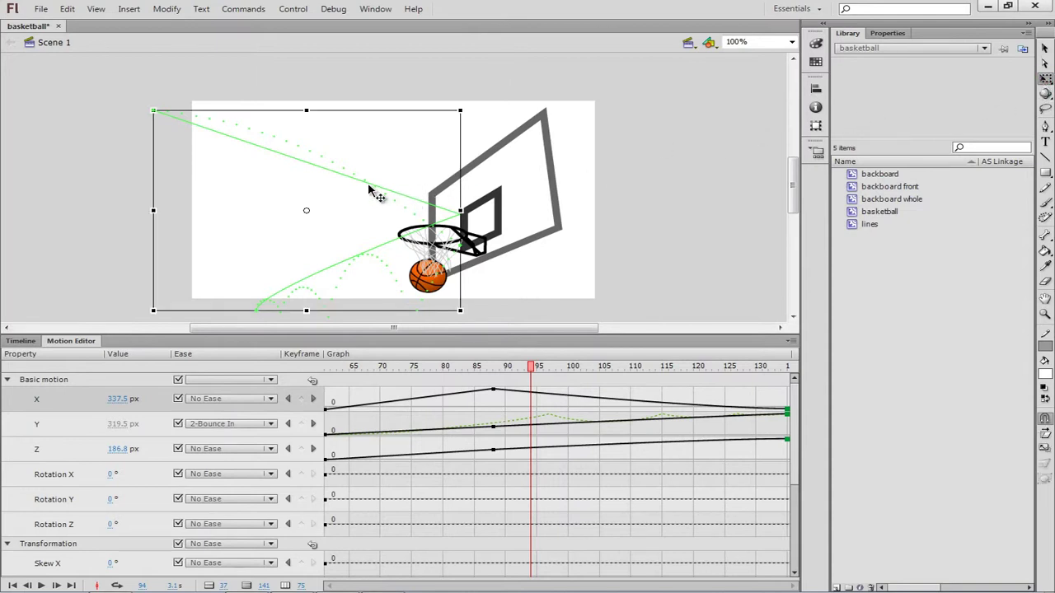
{"action": "left_click_drag", "start_coordinate": [369, 189], "coordinate": [370, 181]}
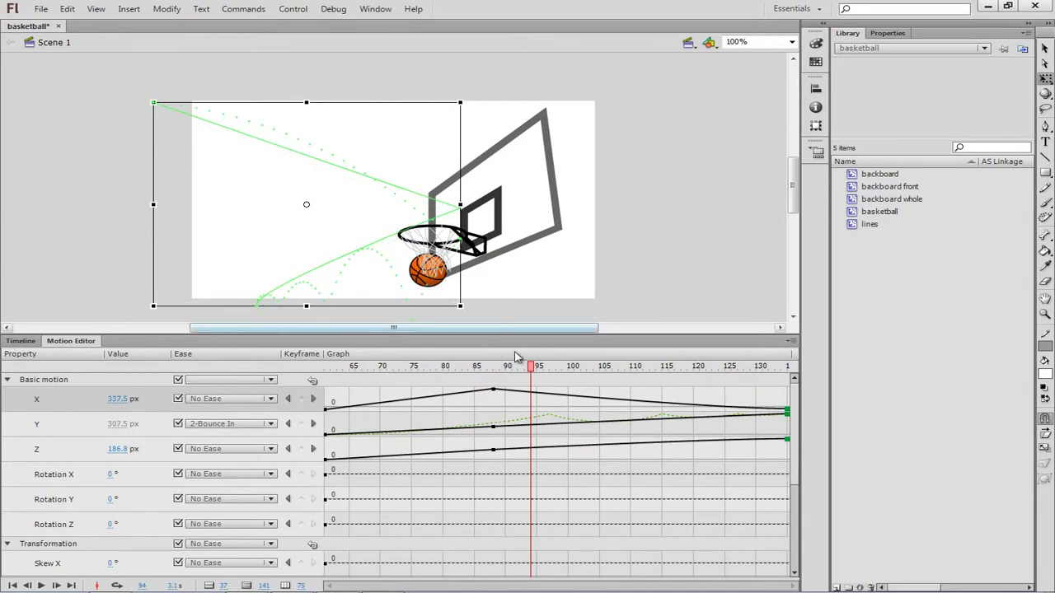
Step: Shift the basketball's motion path further left over the rim, stretch it slightly taller, and preview the motion from frame 88 to 96
{"action": "left_click_drag", "start_coordinate": [534, 369], "coordinate": [505, 384]}
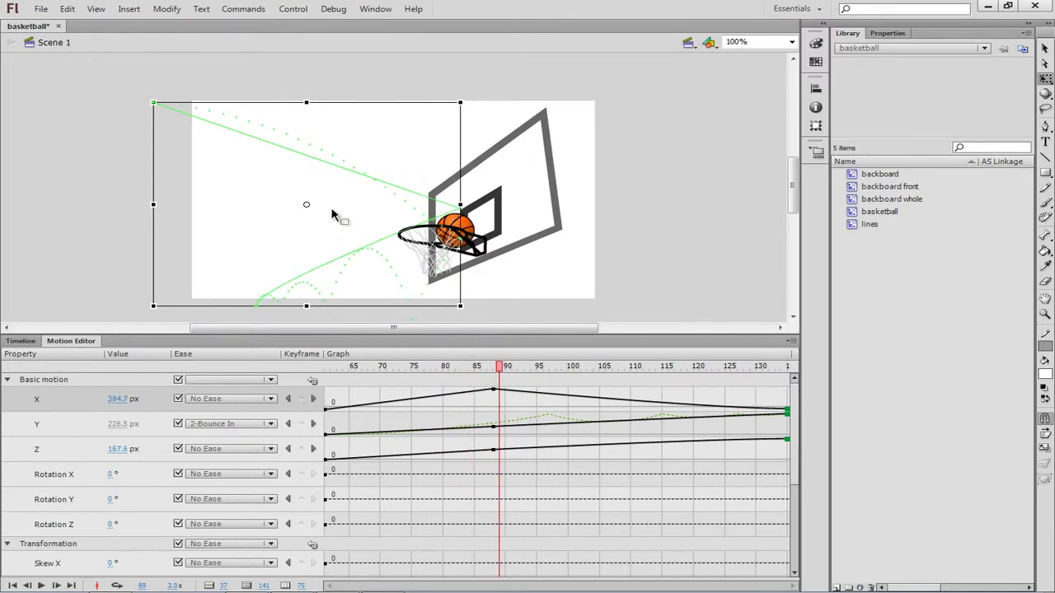
{"action": "left_click_drag", "start_coordinate": [346, 172], "coordinate": [331, 170]}
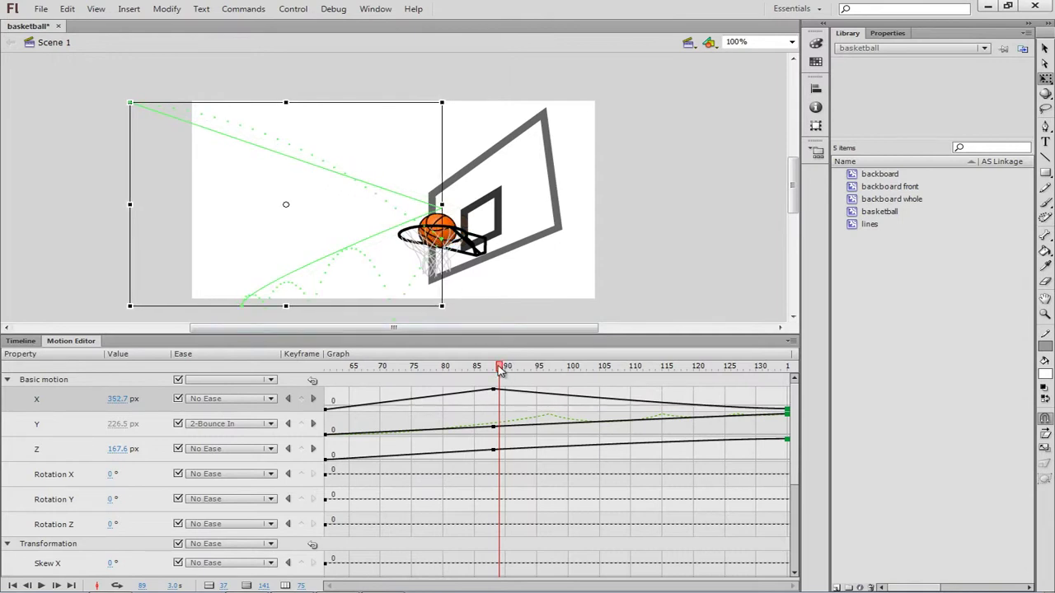
{"action": "mouse_move", "coordinate": [500, 371]}
{"action": "left_mouse_down"}
{"action": "mouse_move", "coordinate": [470, 367]}
{"action": "mouse_move", "coordinate": [612, 355]}
{"action": "mouse_move", "coordinate": [609, 366]}
{"action": "mouse_move", "coordinate": [464, 369]}
{"action": "mouse_move", "coordinate": [494, 371]}
{"action": "left_mouse_up"}
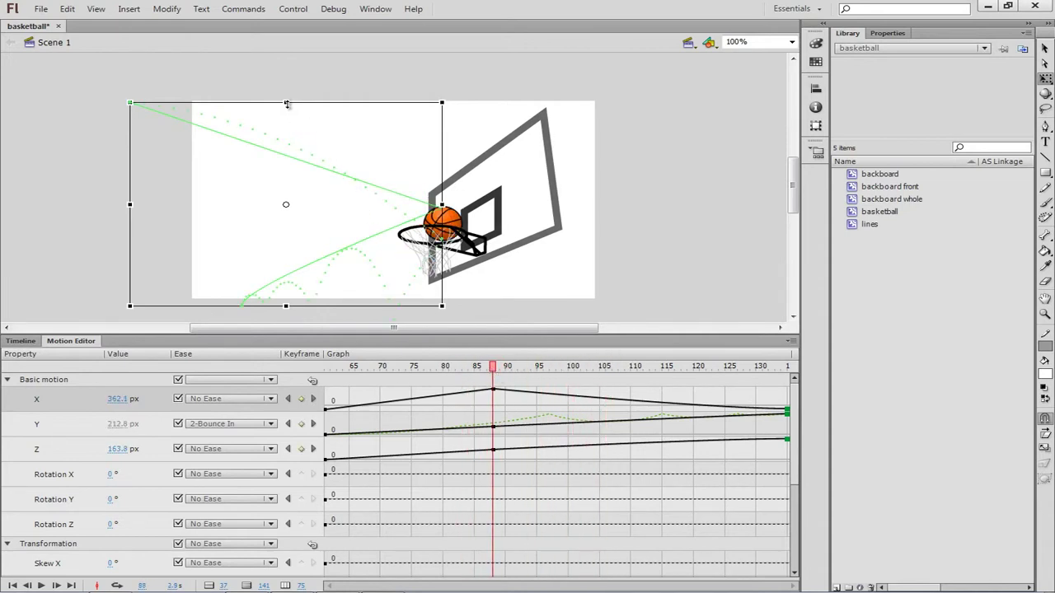
{"action": "left_click_drag", "start_coordinate": [286, 103], "coordinate": [294, 84]}
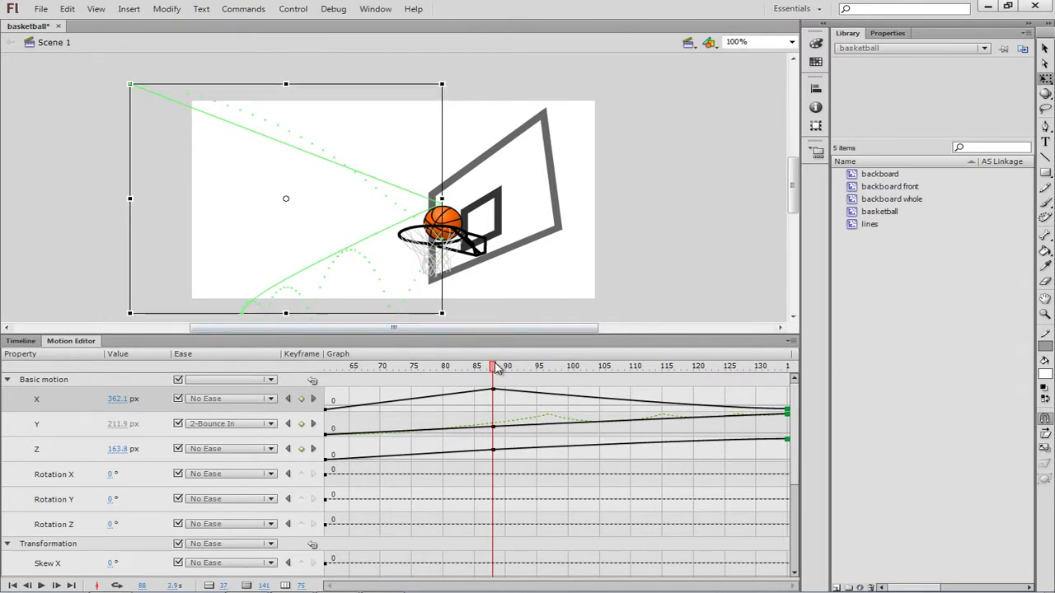
{"action": "left_click_drag", "start_coordinate": [497, 368], "coordinate": [544, 381]}
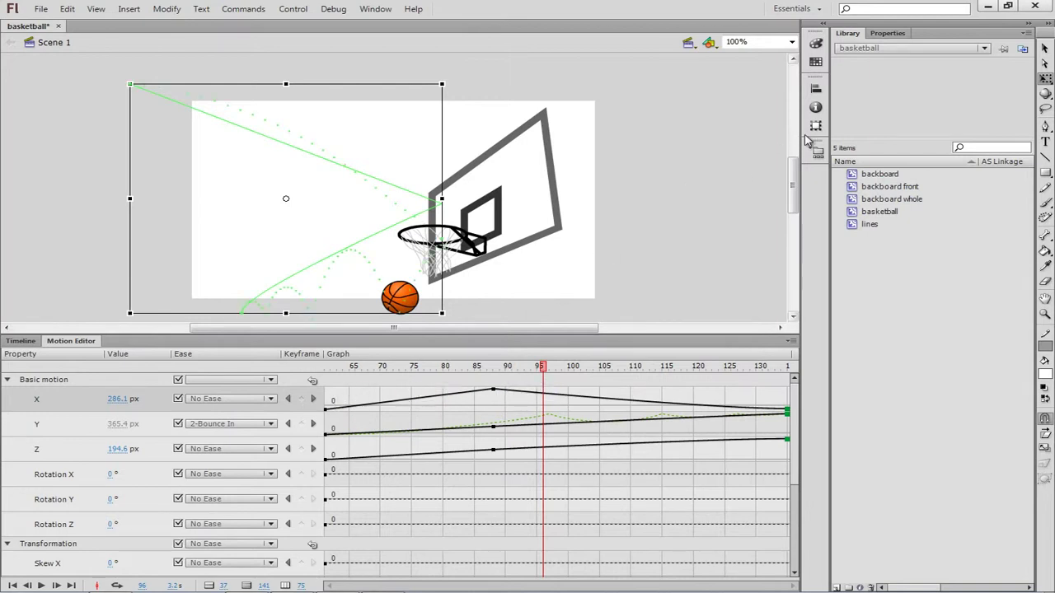
Step: Select the basketball on the stage and open its symbol for editing with its layer timeline shown
{"action": "left_click", "coordinate": [1045, 48]}
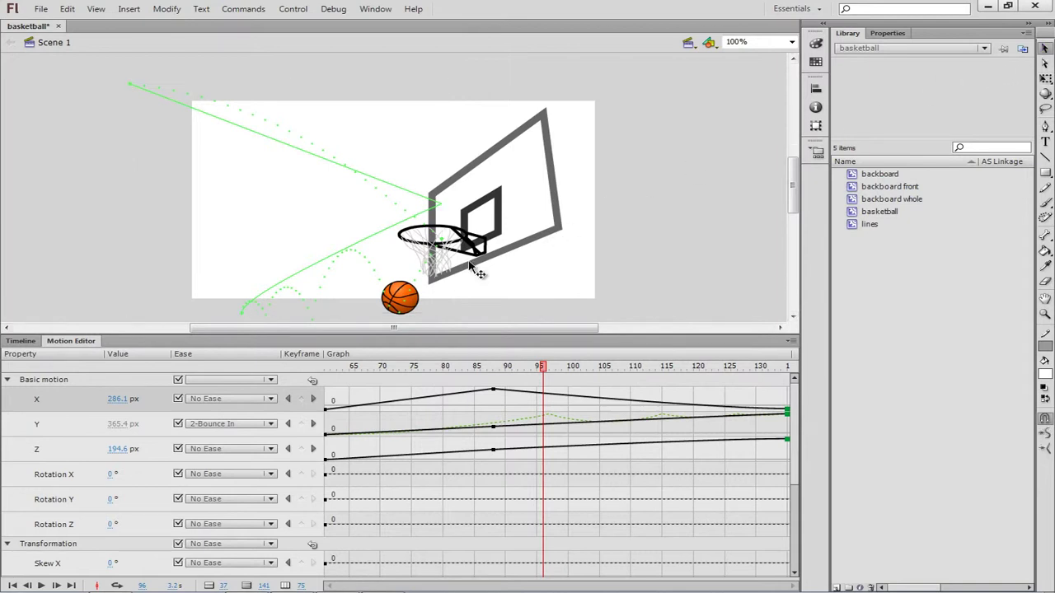
{"action": "left_click", "coordinate": [404, 295]}
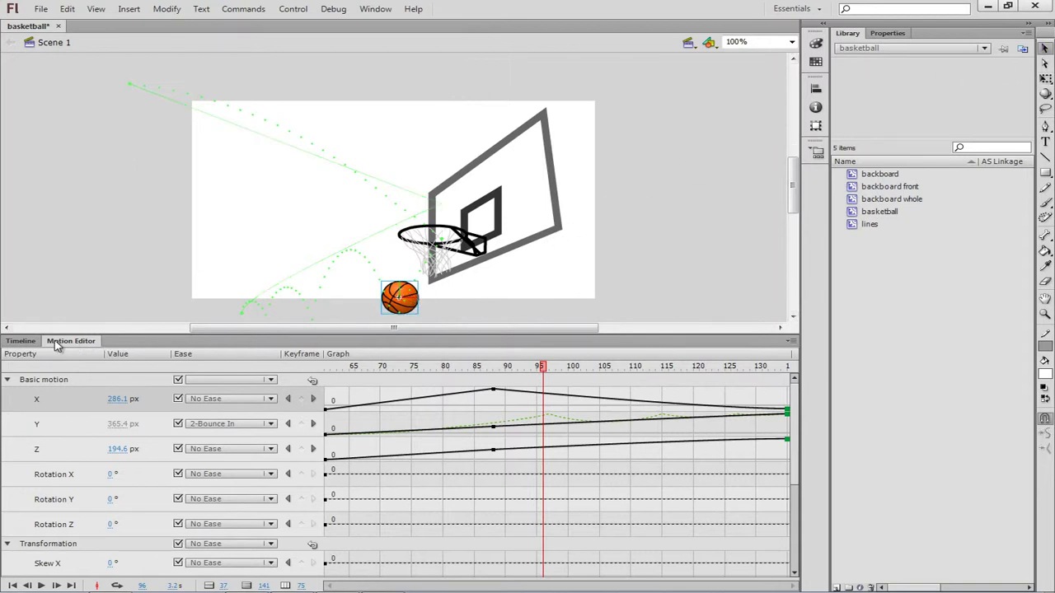
{"action": "left_click", "coordinate": [20, 340]}
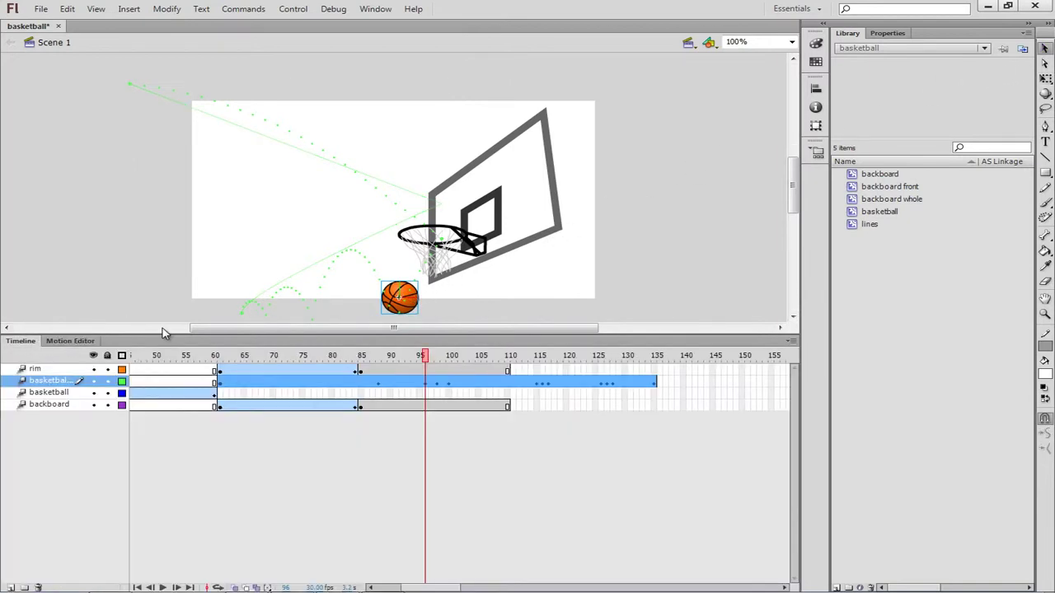
{"action": "double_click", "coordinate": [407, 295]}
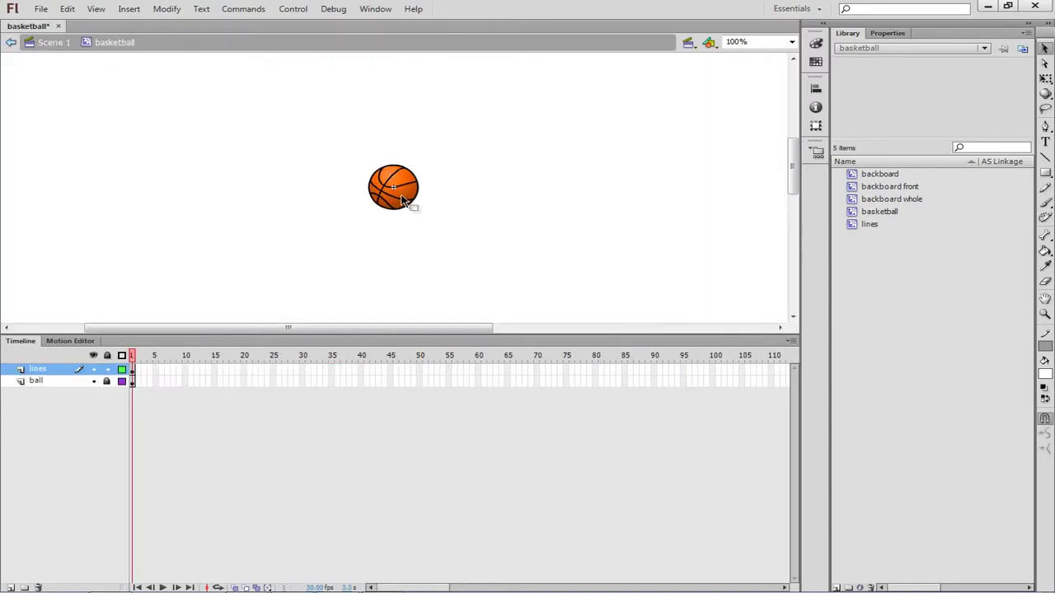
Step: Examine what the lines and ball layers contain by selecting them and hiding and showing each one in turn
{"action": "left_click", "coordinate": [48, 382]}
{"action": "left_click", "coordinate": [43, 370]}
{"action": "left_click", "coordinate": [48, 382]}
{"action": "left_click", "coordinate": [43, 370]}
{"action": "left_click", "coordinate": [48, 382]}
{"action": "left_click", "coordinate": [48, 370]}
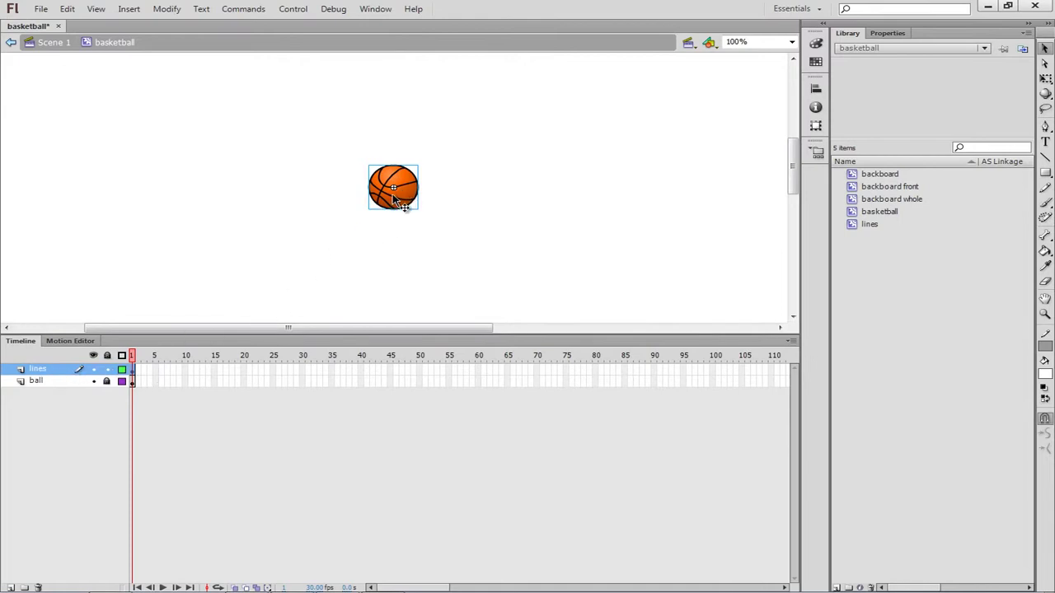
{"action": "left_click", "coordinate": [94, 370]}
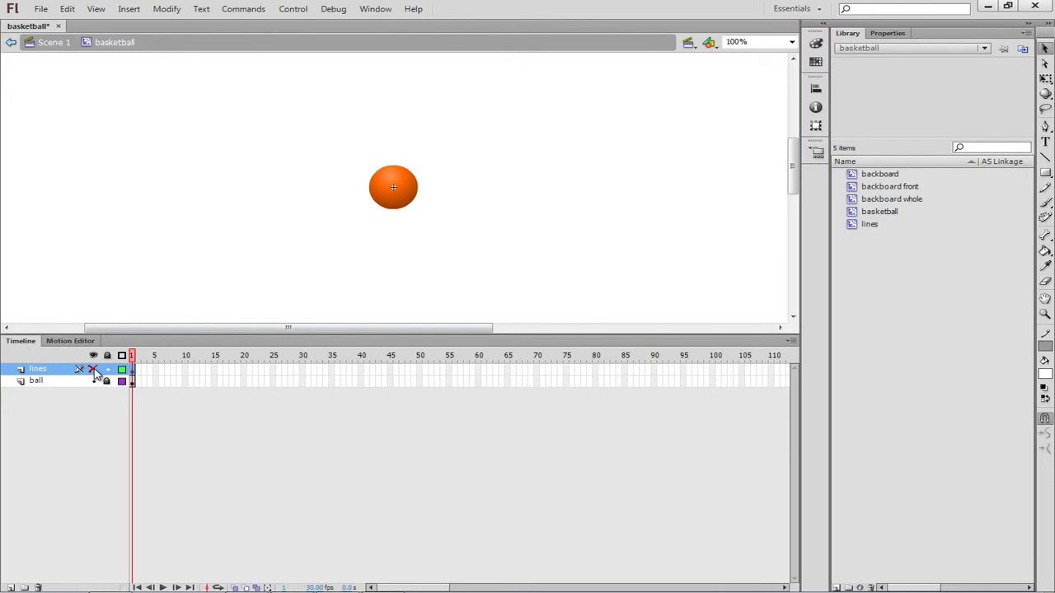
{"action": "left_click", "coordinate": [93, 370]}
{"action": "left_click", "coordinate": [93, 381]}
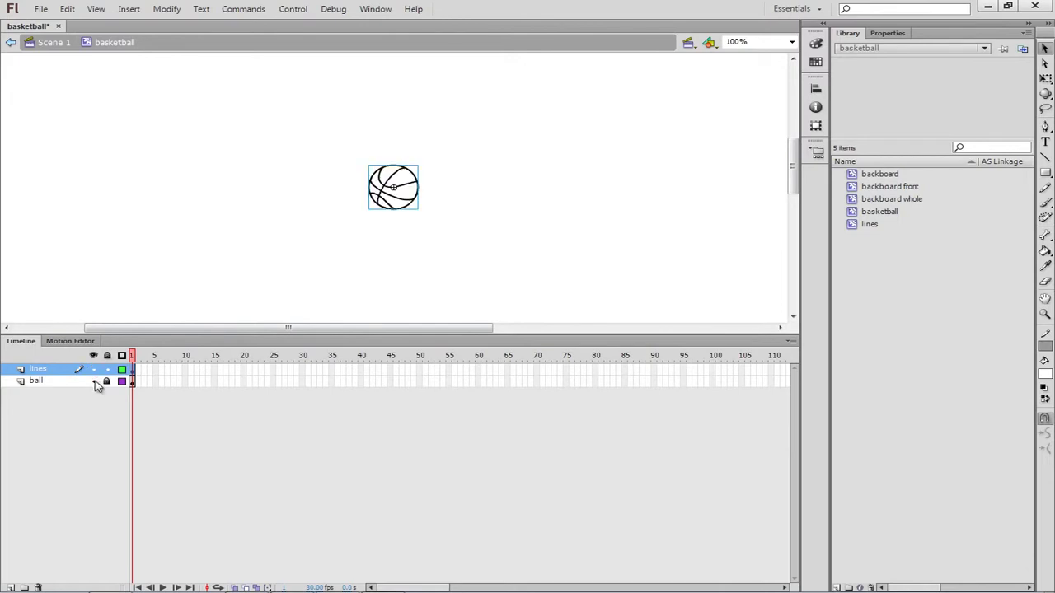
{"action": "left_click", "coordinate": [93, 382]}
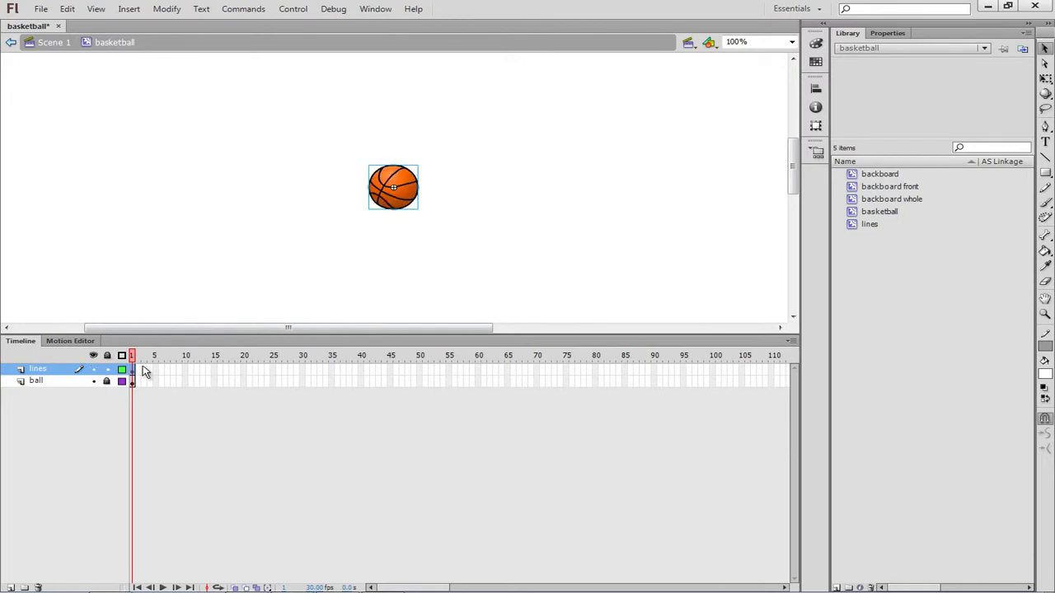
Step: Create a motion tween from the first frame of the lines layer
{"action": "right_click", "coordinate": [410, 197]}
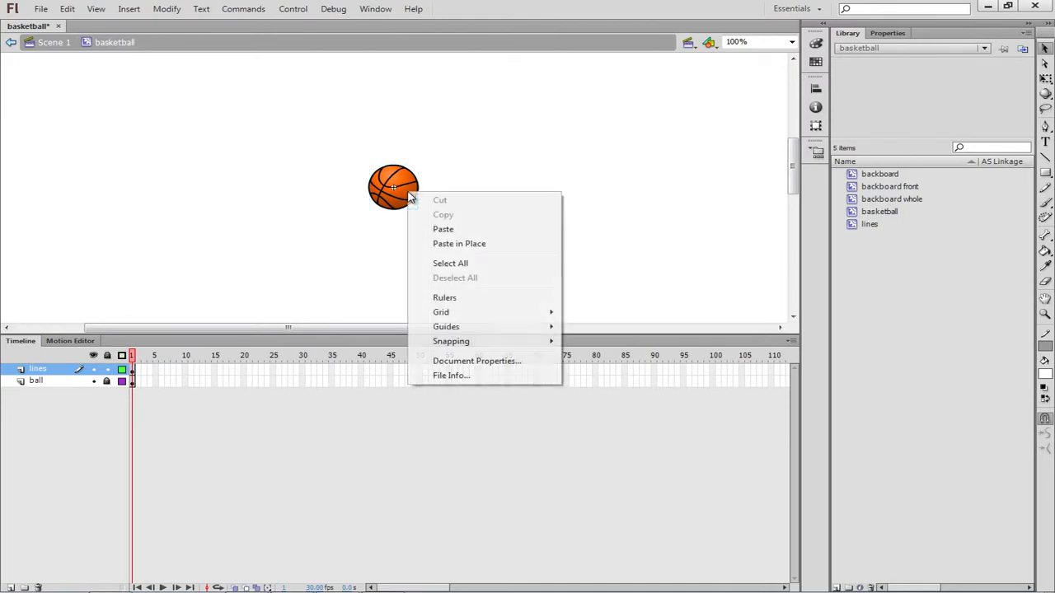
{"action": "right_click", "coordinate": [90, 373]}
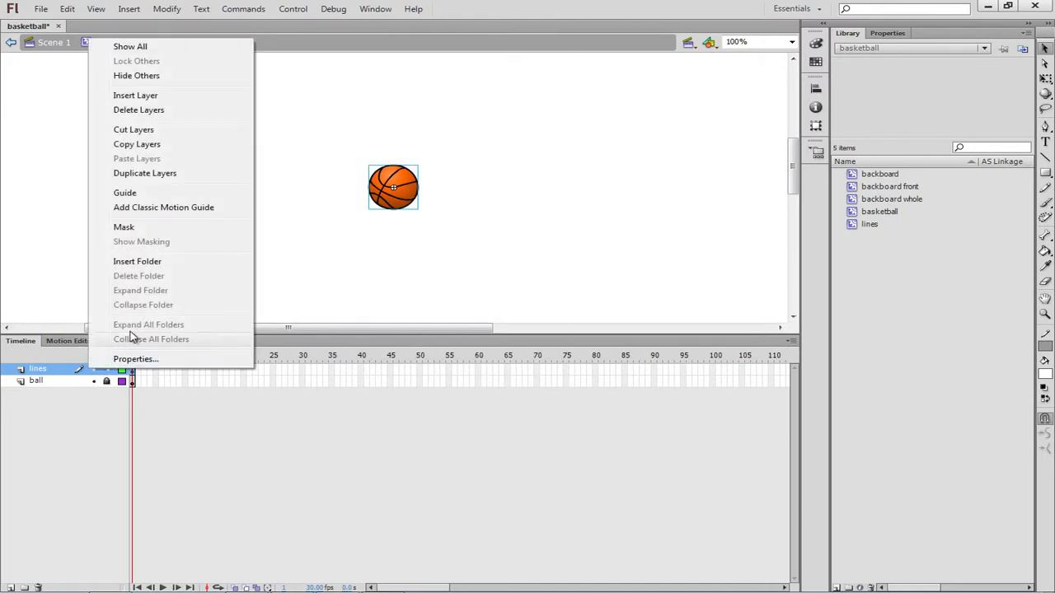
{"action": "left_click", "coordinate": [142, 370]}
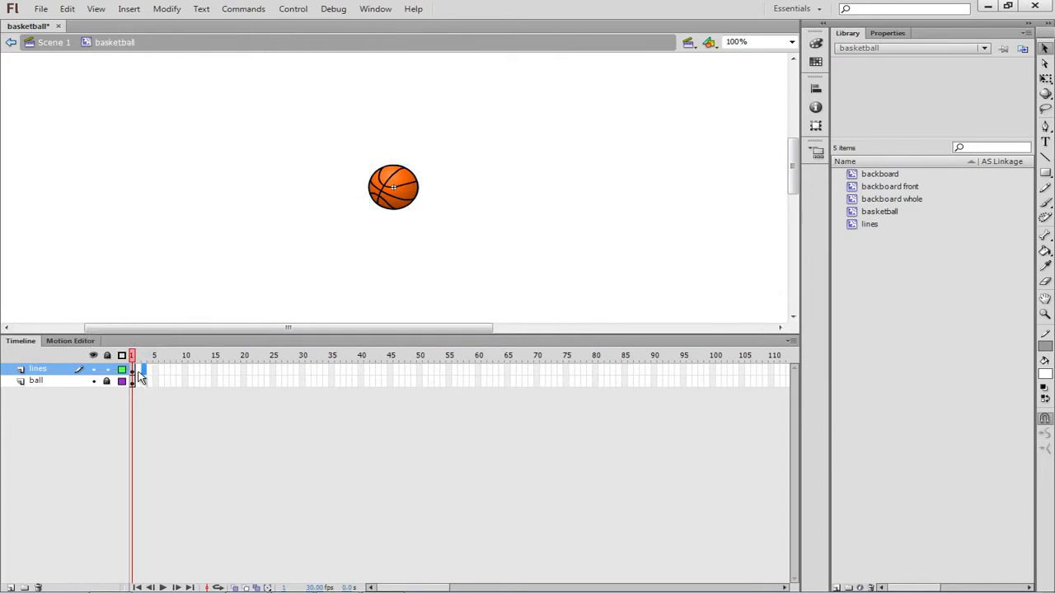
{"action": "right_click", "coordinate": [135, 374]}
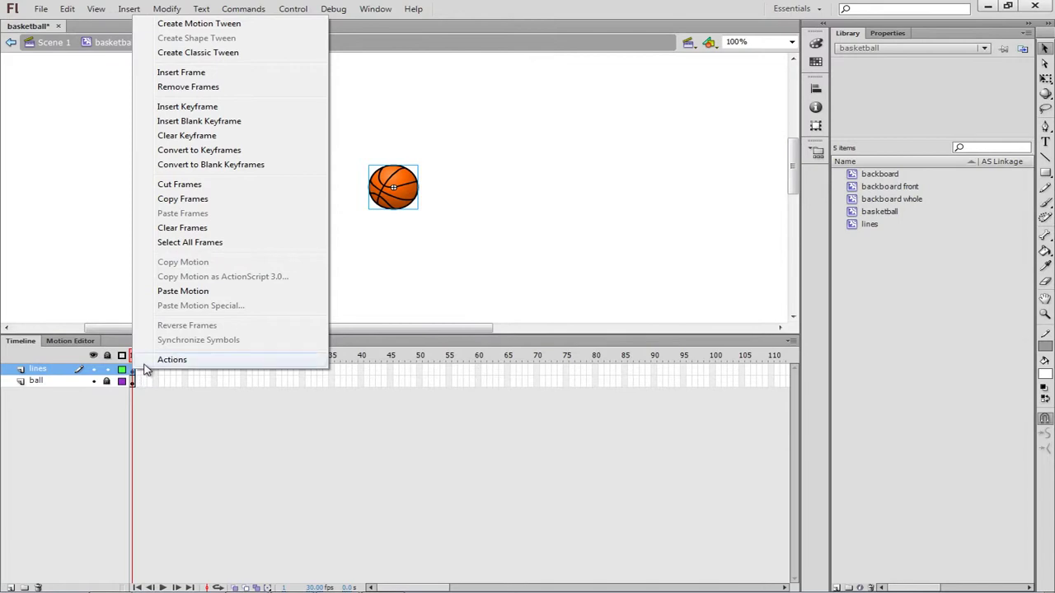
{"action": "left_click", "coordinate": [215, 25]}
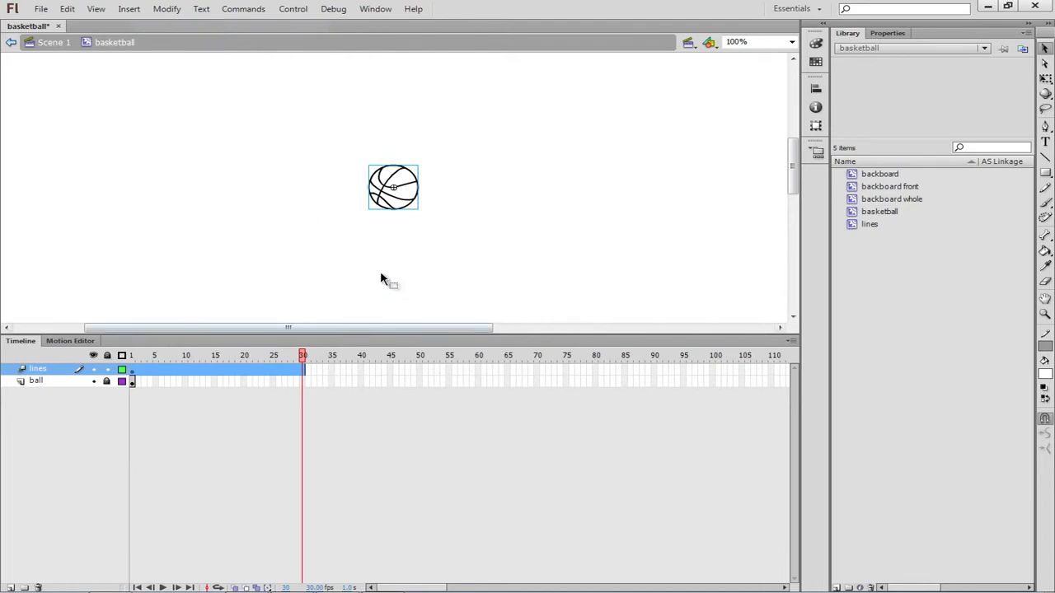
Step: Set the lines tween to rotate 1 time, keeping the direction clockwise (CW)
{"action": "left_click", "coordinate": [231, 372]}
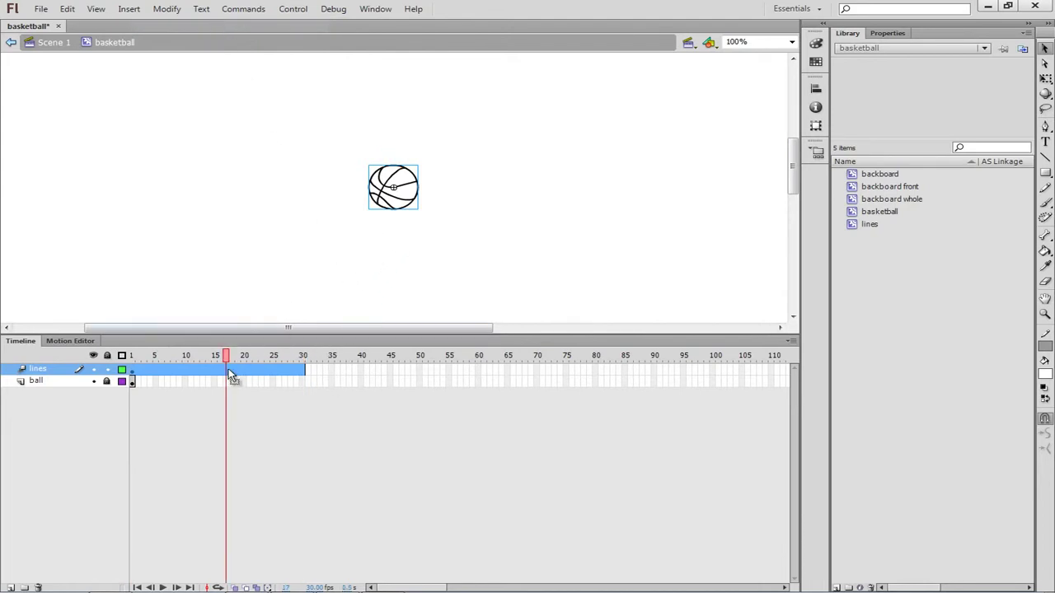
{"action": "left_click", "coordinate": [887, 33]}
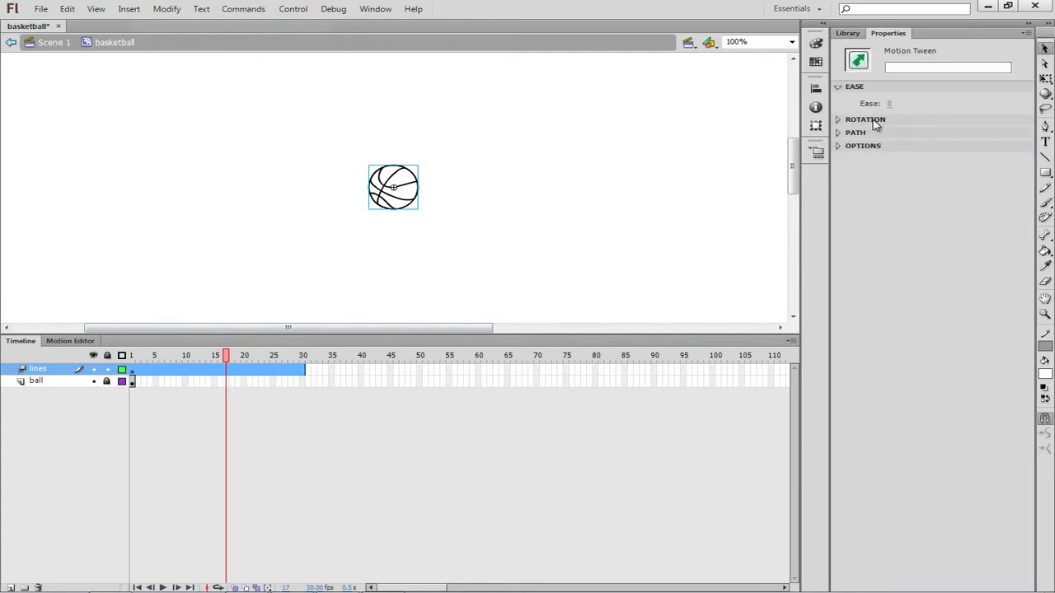
{"action": "left_click", "coordinate": [839, 121]}
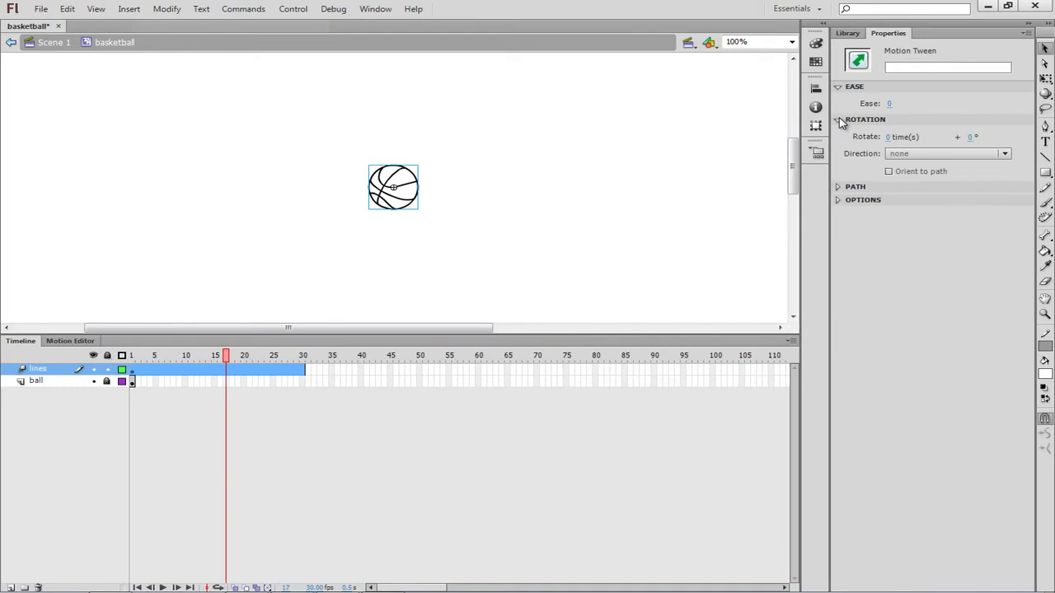
{"action": "left_click", "coordinate": [890, 138]}
{"action": "type", "text": "1"}
{"action": "key", "text": "Return"}
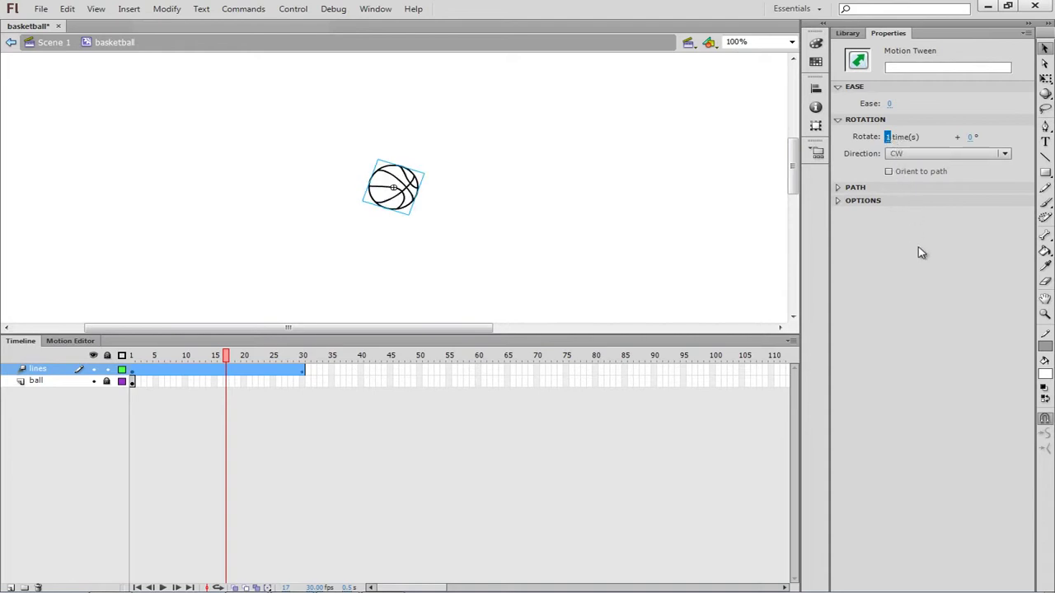
{"action": "left_click", "coordinate": [1004, 157]}
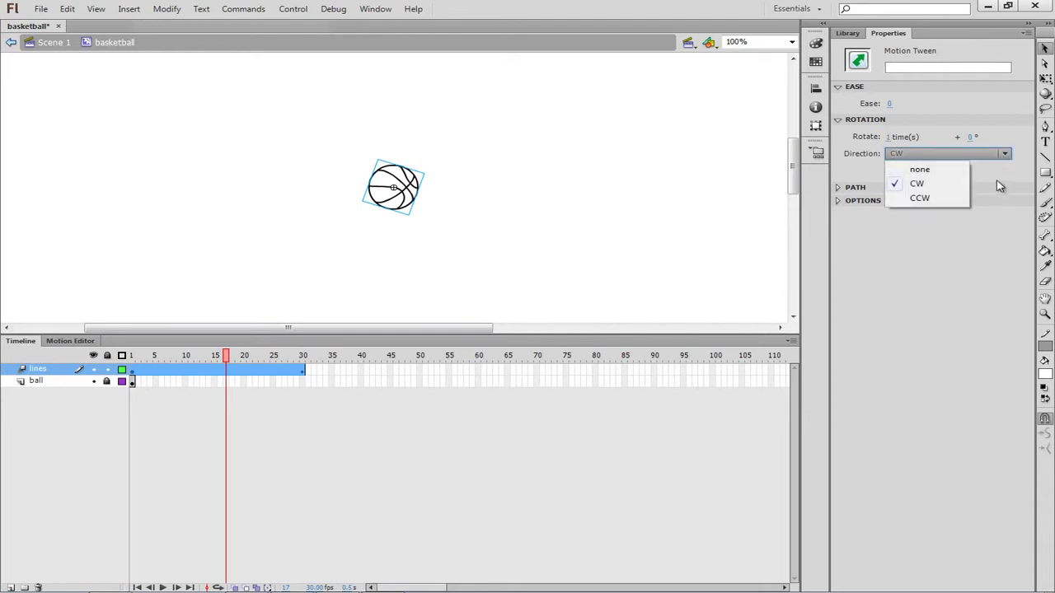
{"action": "left_click", "coordinate": [996, 178]}
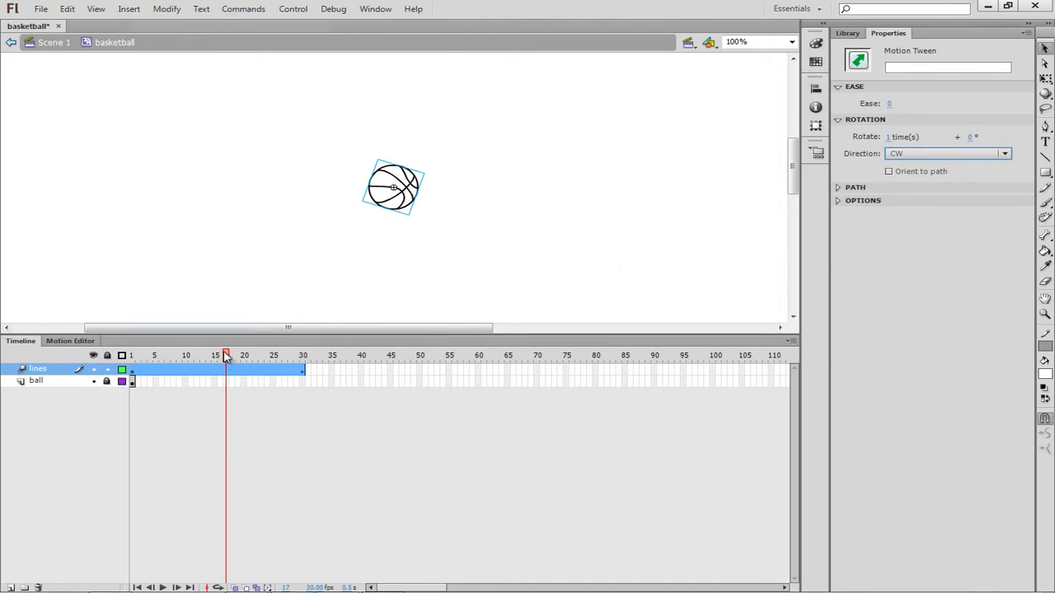
Step: Scrub the lines tween back to frame 1, and extend the ball layer to frame 30
{"action": "mouse_move", "coordinate": [226, 360]}
{"action": "left_mouse_down"}
{"action": "mouse_move", "coordinate": [189, 367]}
{"action": "mouse_move", "coordinate": [301, 363]}
{"action": "mouse_move", "coordinate": [136, 371]}
{"action": "left_mouse_up"}
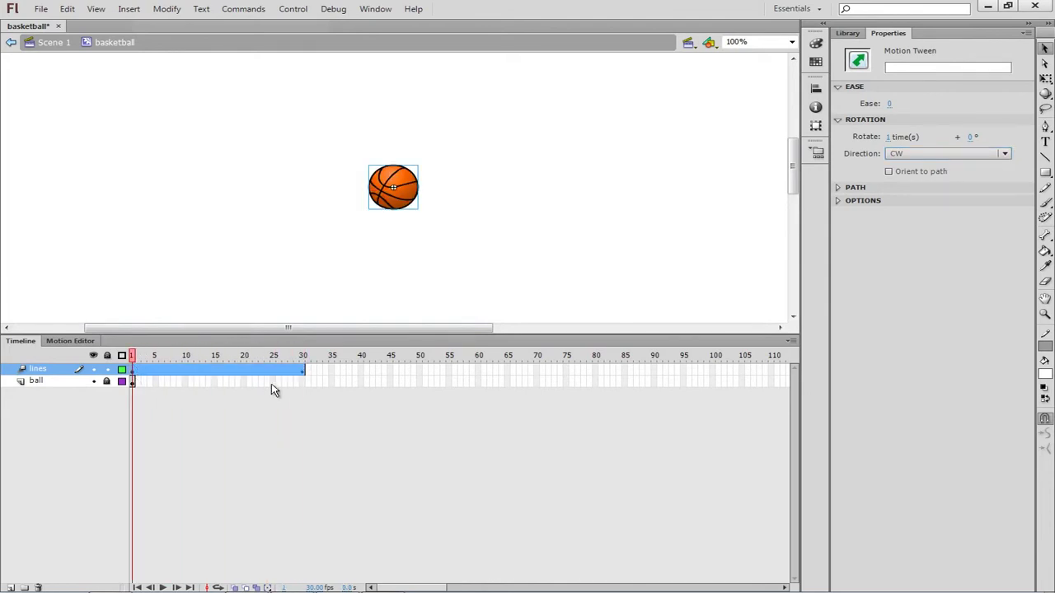
{"action": "left_click", "coordinate": [303, 386]}
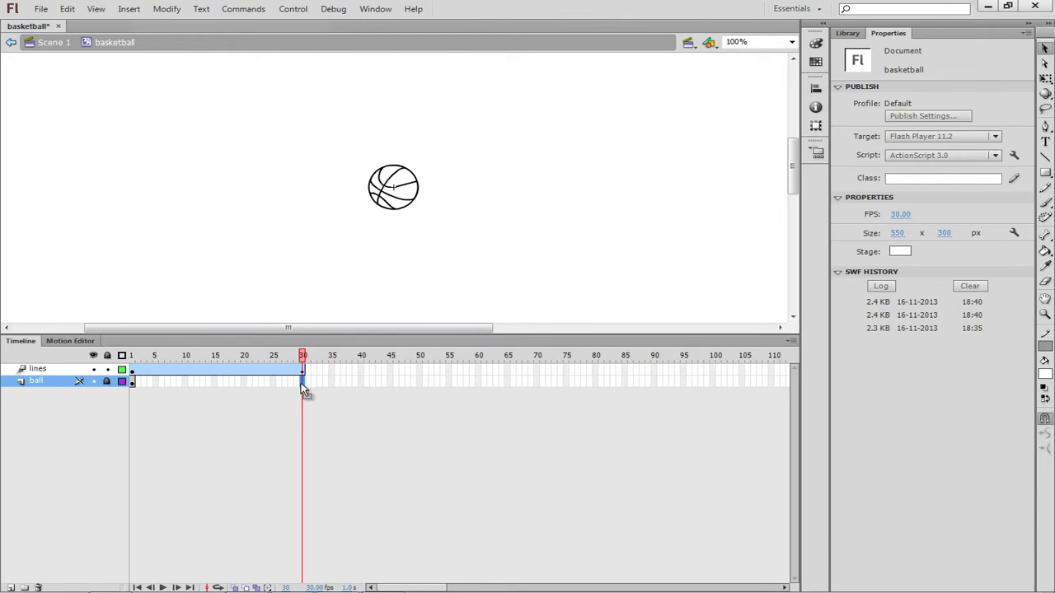
{"action": "key", "text": "F6"}
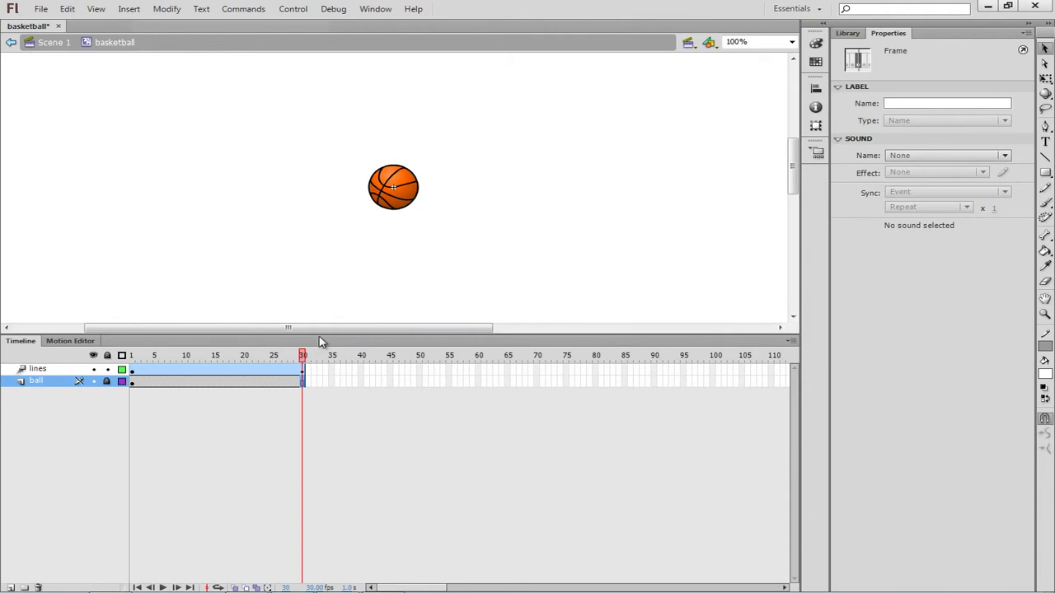
Step: Test the movie in Flash Professional to check the ball's spin, and close the preview
{"action": "left_click", "coordinate": [295, 10]}
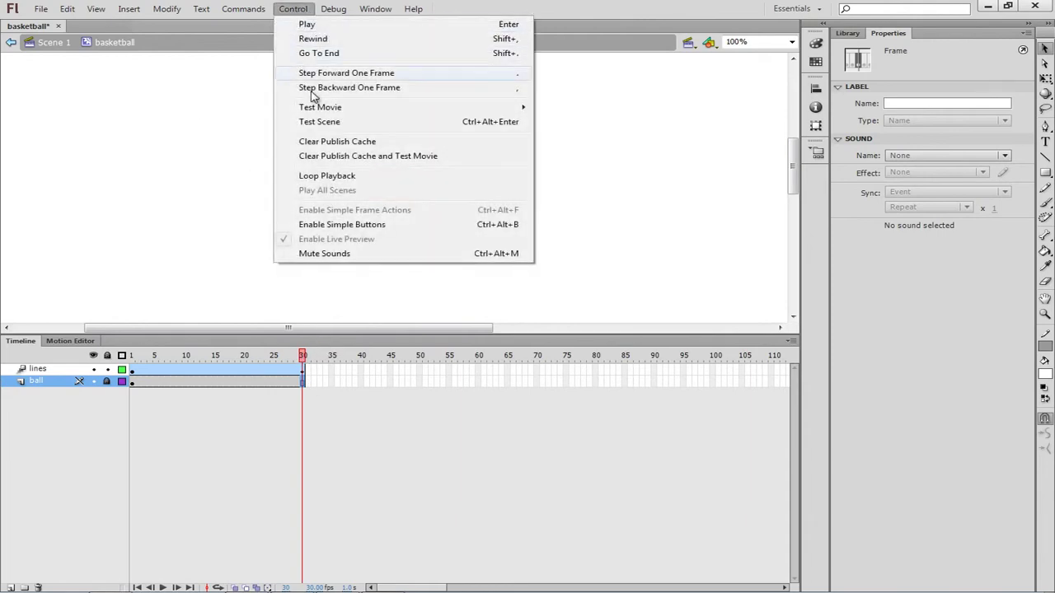
{"action": "mouse_move", "coordinate": [323, 113]}
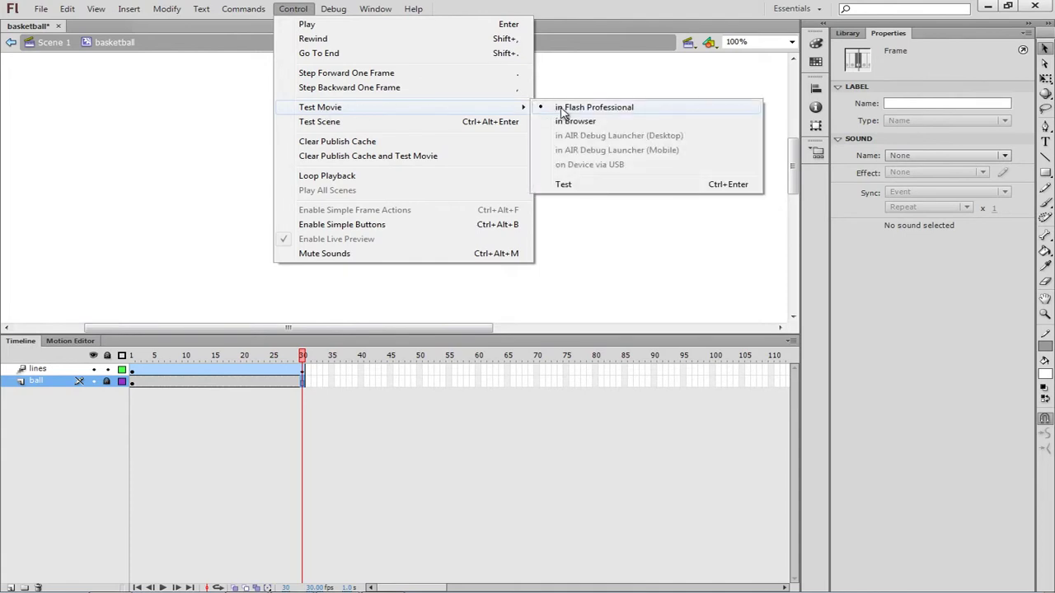
{"action": "left_click", "coordinate": [563, 113]}
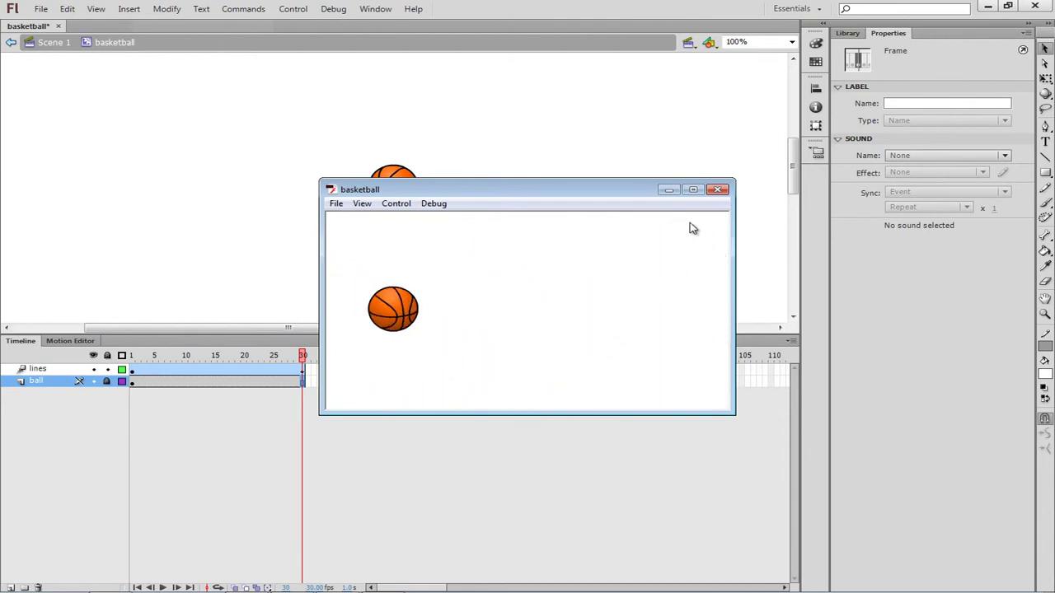
{"action": "left_click", "coordinate": [718, 191]}
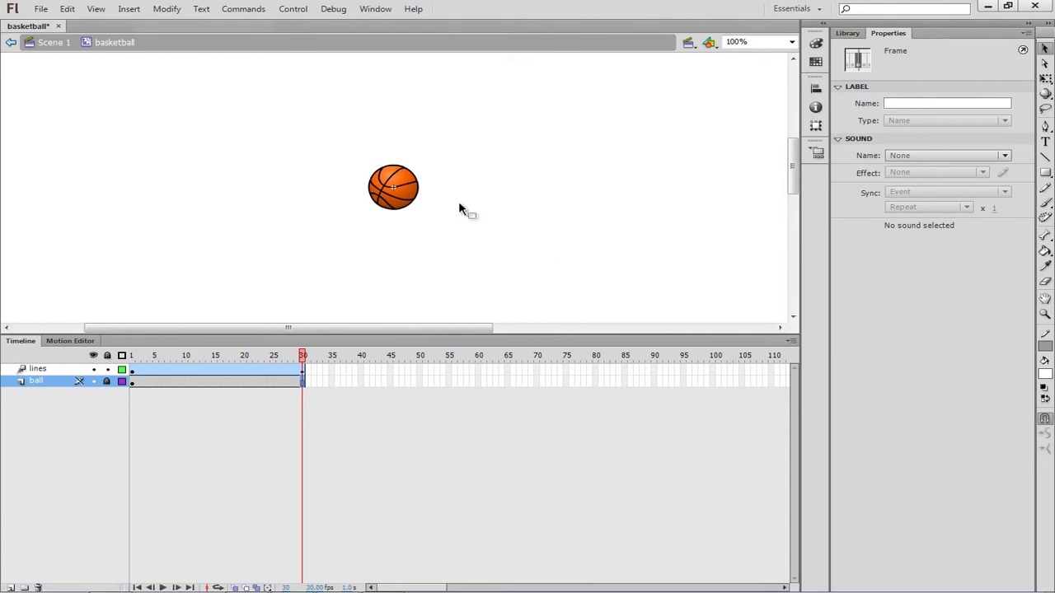